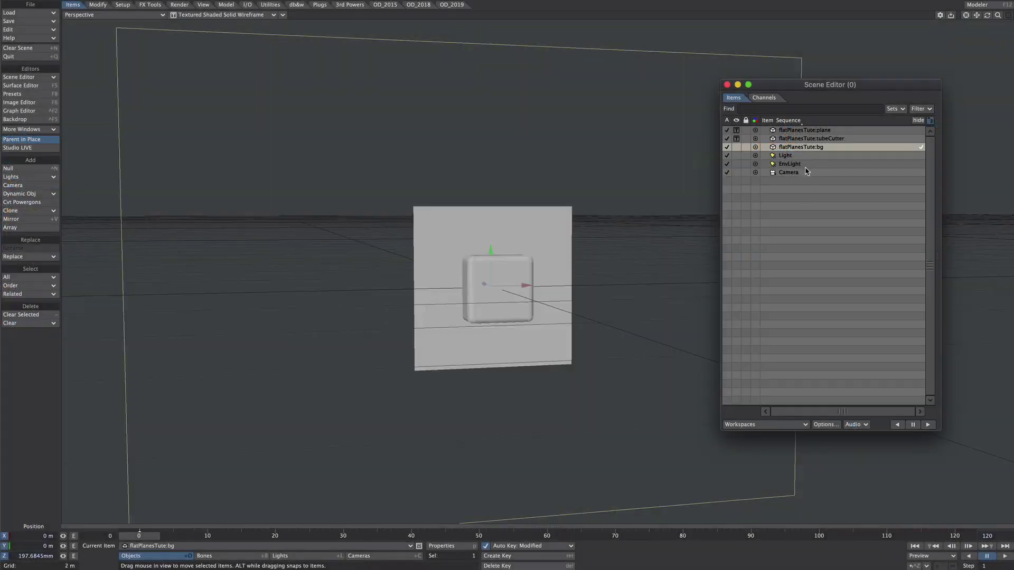
Hide and deactivate the flatPlanesTute:tubeCutter object in the scene, leaving the plane active
{"action": "left_click", "coordinate": [808, 138]}
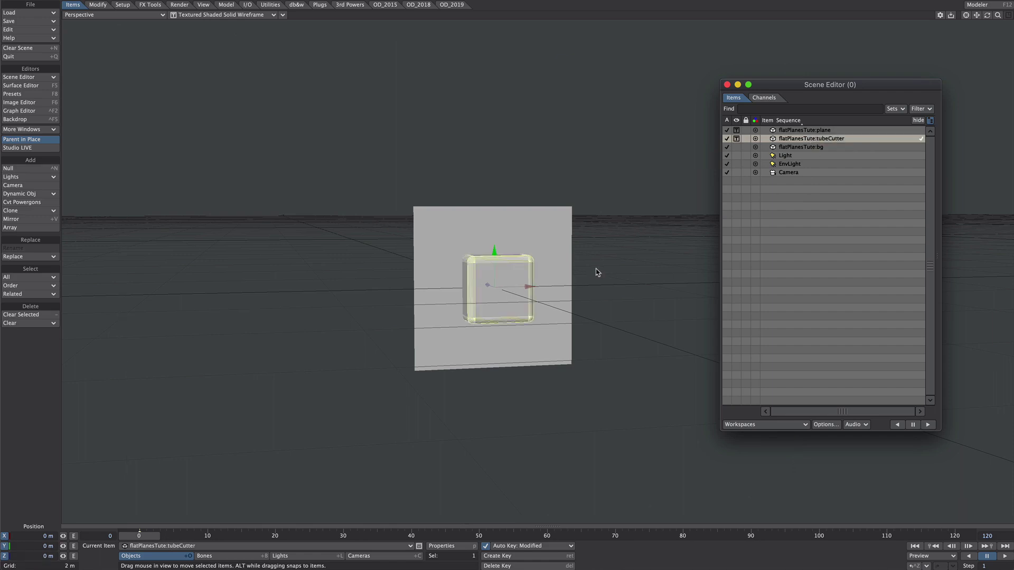
{"action": "scroll", "coordinate": [489, 290], "scroll_direction": "up", "scroll_amount": 5}
{"action": "left_click_drag", "start_coordinate": [489, 290], "coordinate": [494, 227], "text": "alt"}
{"action": "left_click", "coordinate": [966, 15]}
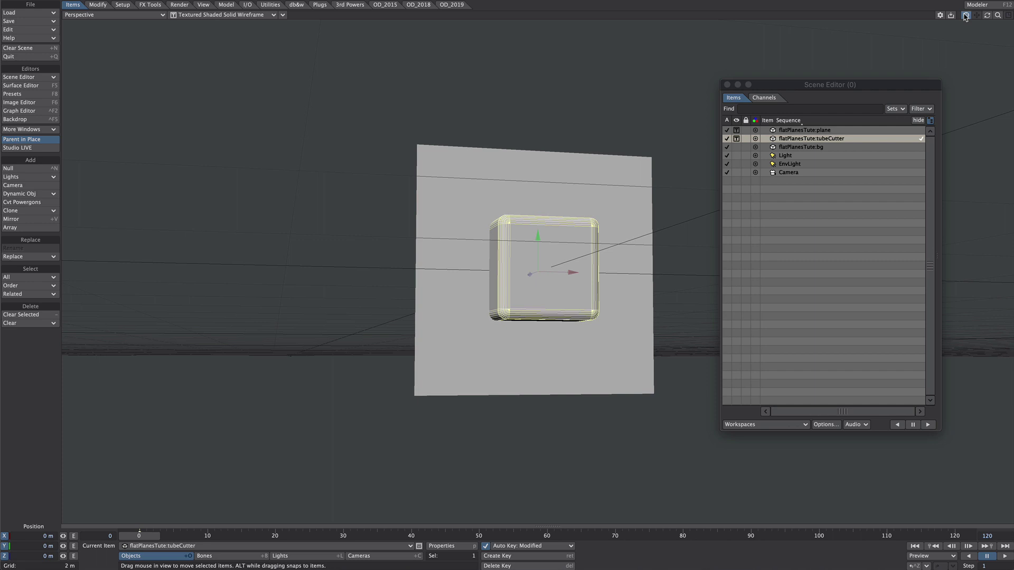
{"action": "scroll", "coordinate": [658, 191], "scroll_direction": "up", "scroll_amount": 3}
{"action": "left_click_drag", "start_coordinate": [658, 191], "coordinate": [490, 234], "text": "alt"}
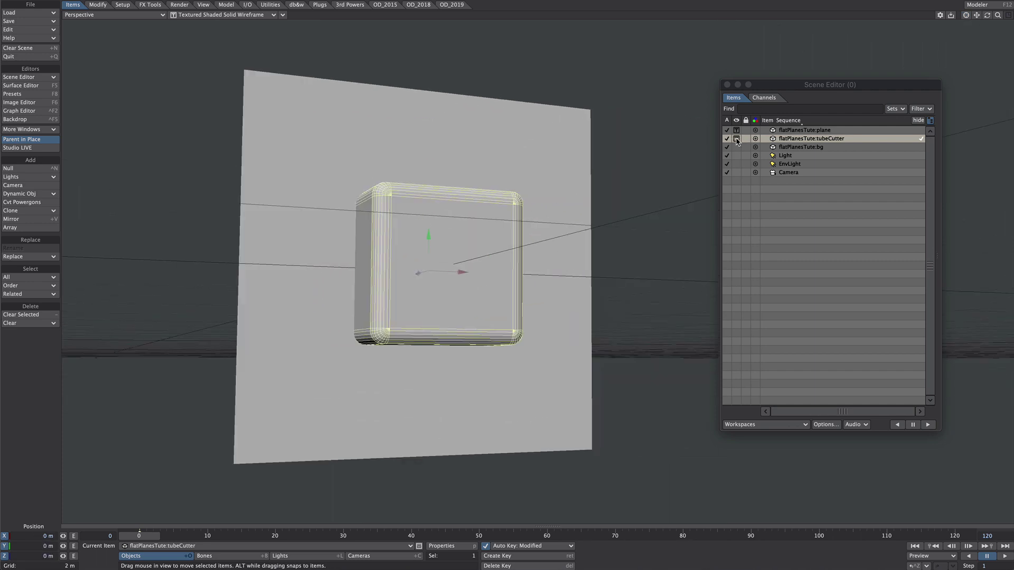
{"action": "left_click", "coordinate": [737, 139]}
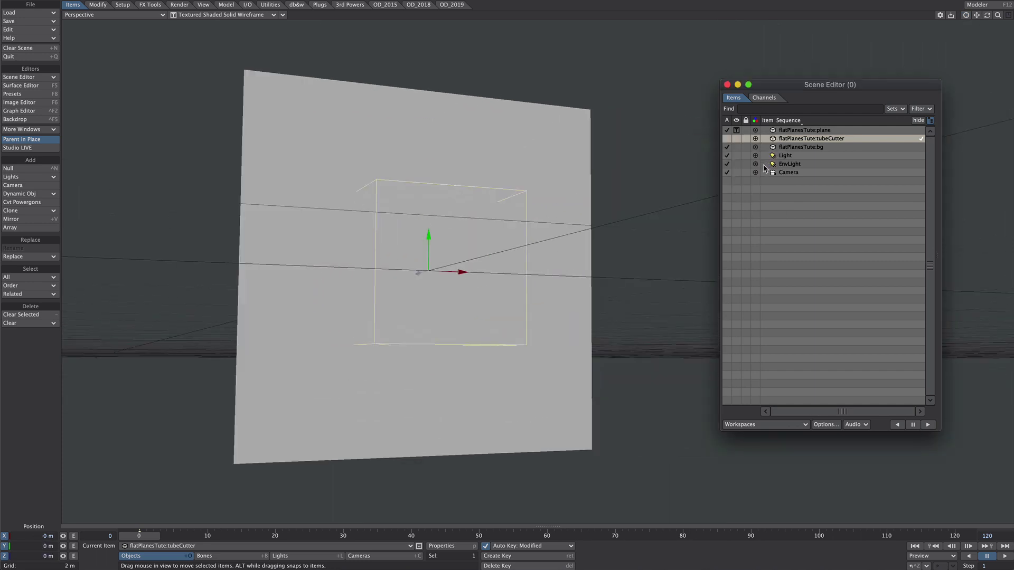
{"action": "left_click", "coordinate": [804, 131]}
{"action": "left_click_drag", "start_coordinate": [451, 273], "coordinate": [512, 256], "text": "alt"}
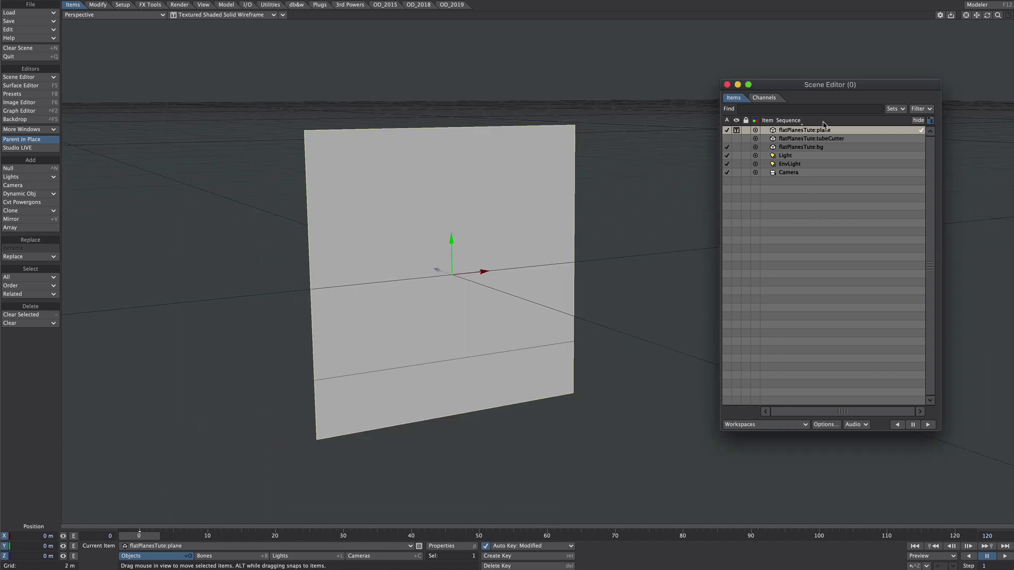
Create a clone instance of the flatPlanesTute:tubeCutter object
{"action": "left_click", "coordinate": [813, 138]}
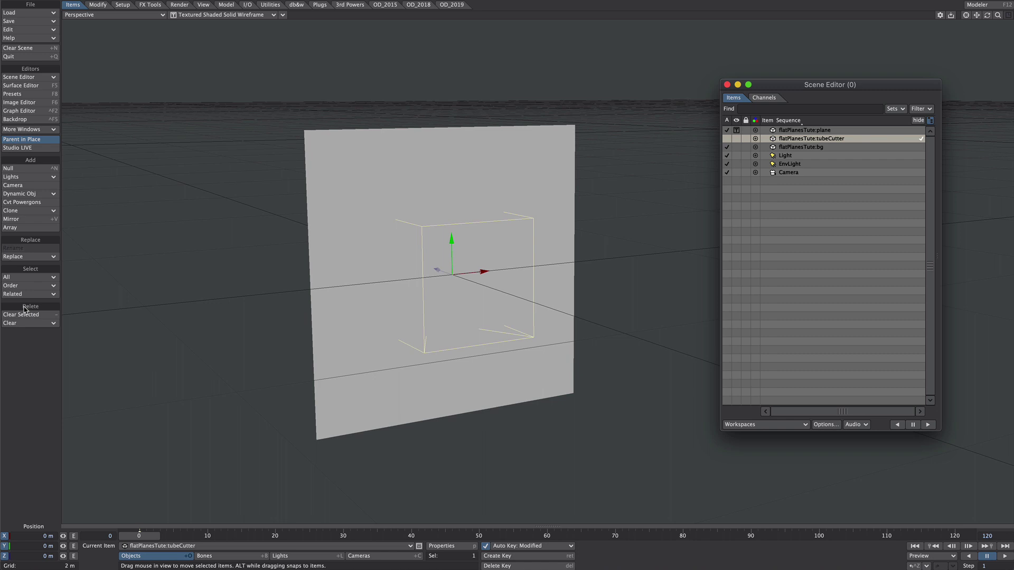
{"action": "left_click", "coordinate": [47, 211]}
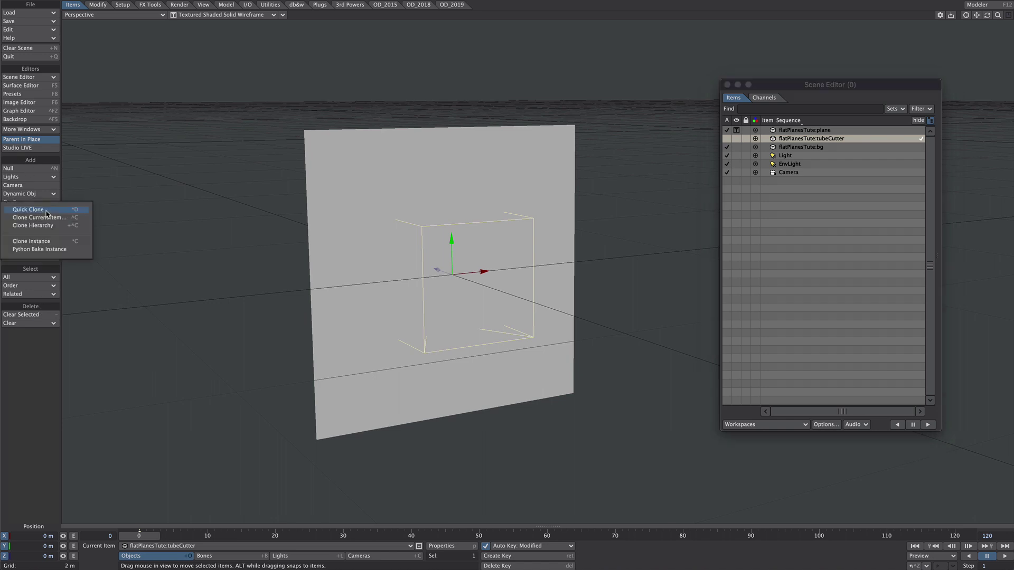
{"action": "left_click", "coordinate": [72, 242]}
Open the instance generator of the tubeCutter instance and set the instanced object's viewport display to wireframe
{"action": "key", "text": "p"}
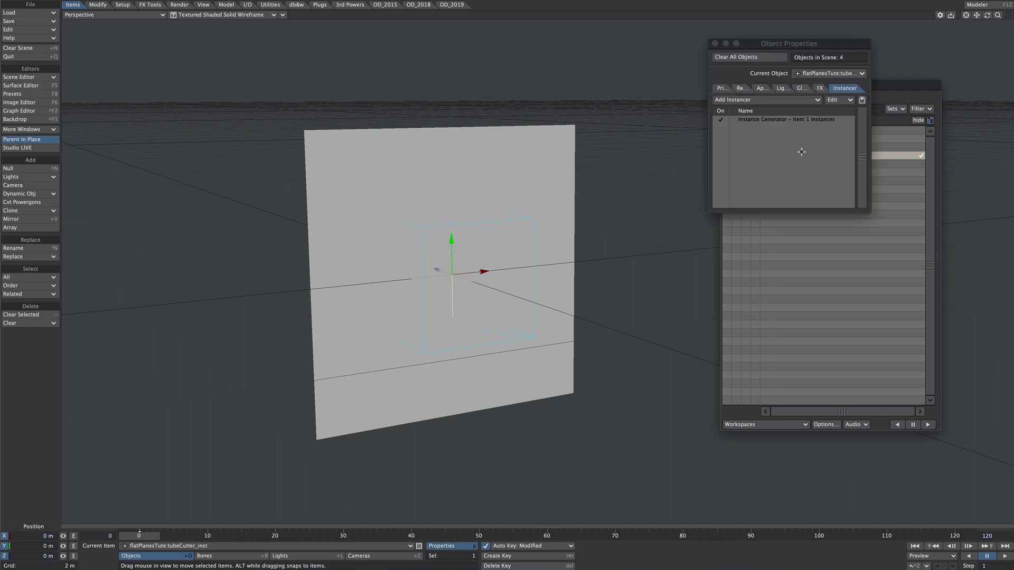
{"action": "left_click", "coordinate": [791, 121]}
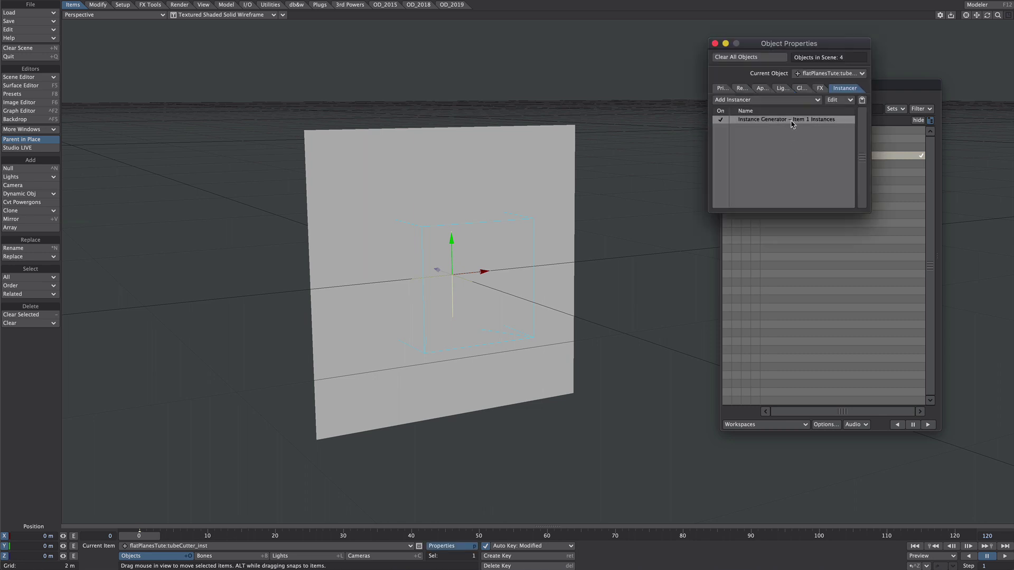
{"action": "double_click", "coordinate": [792, 123]}
{"action": "left_click", "coordinate": [666, 103]}
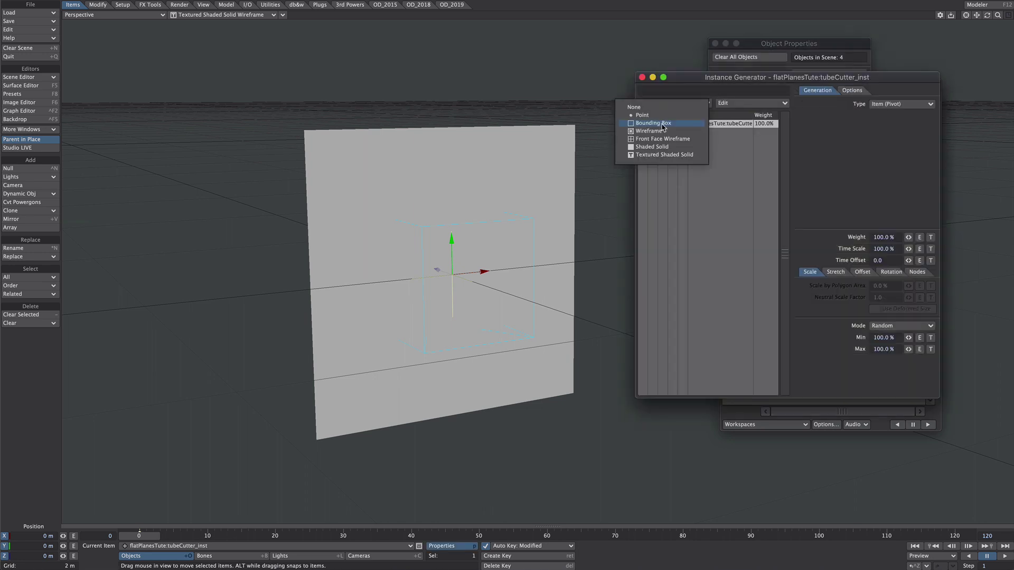
{"action": "left_click", "coordinate": [658, 151]}
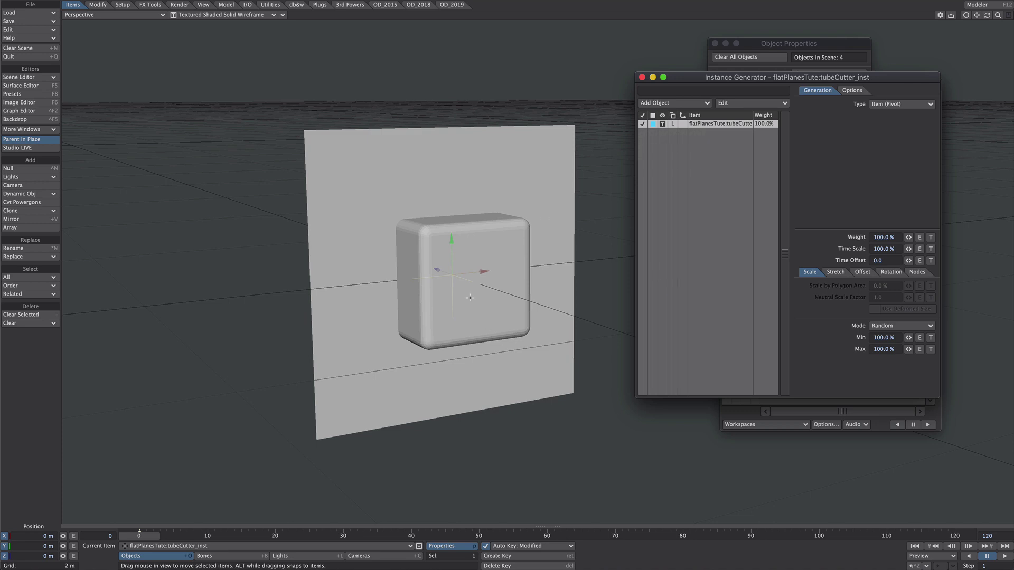
{"action": "left_click", "coordinate": [664, 123]}
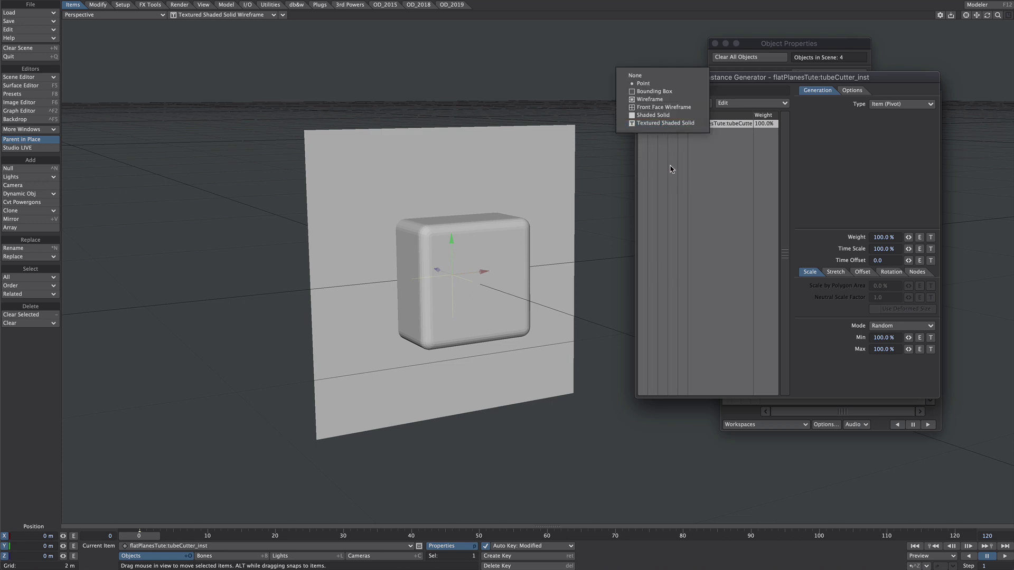
{"action": "left_click", "coordinate": [664, 108]}
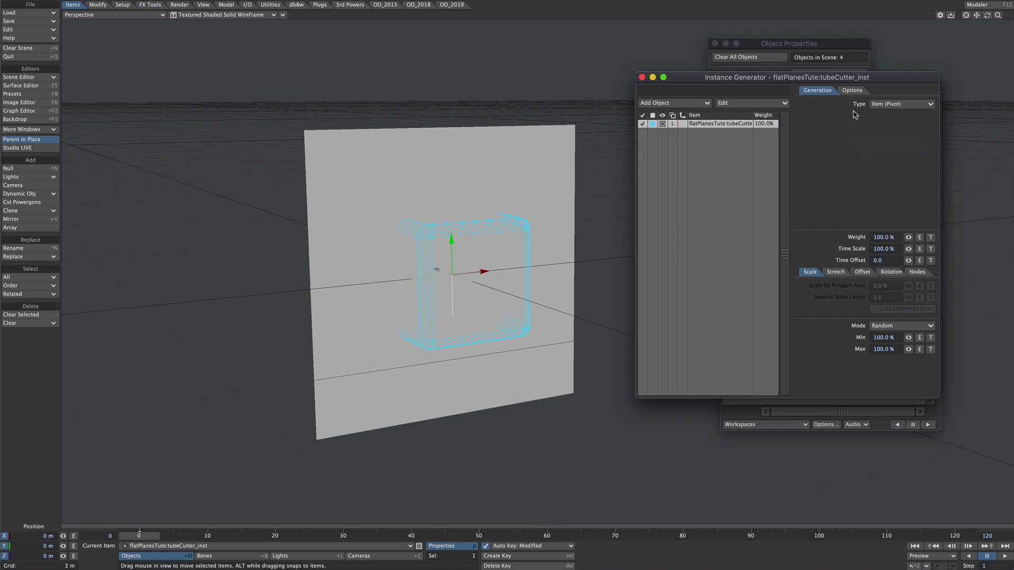
Generate the instances as a 5 × 4 × 2 rectangular array with spacing of about 484 mm in X, 563 mm in Y and 849 mm in Z
{"action": "left_click", "coordinate": [903, 106]}
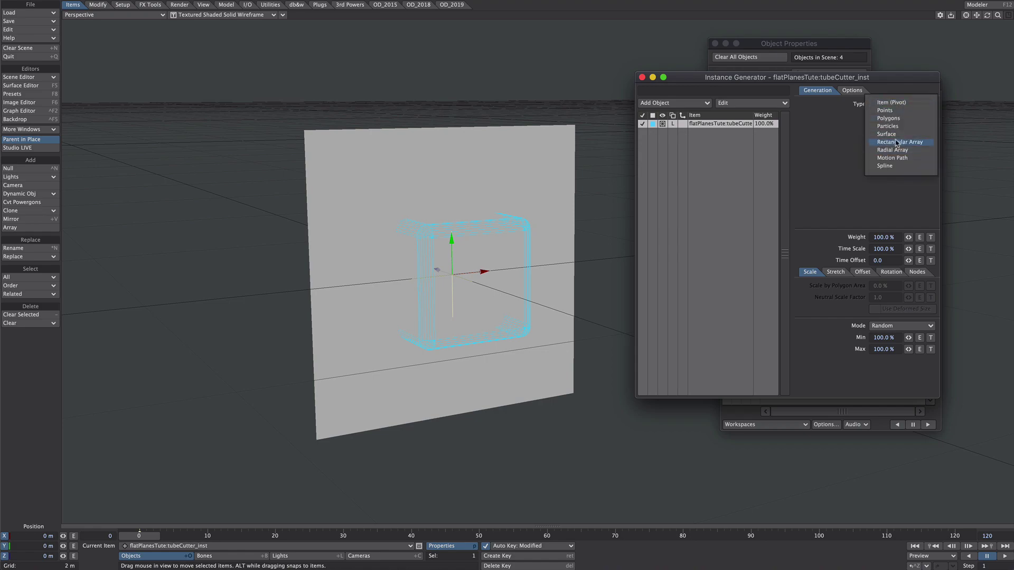
{"action": "left_click", "coordinate": [912, 143]}
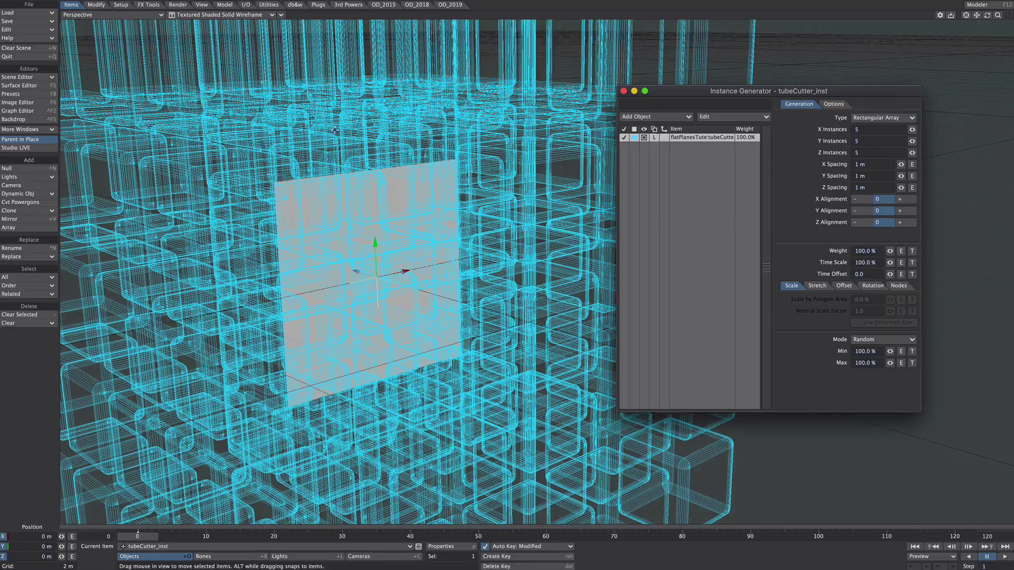
{"action": "mouse_move", "coordinate": [901, 164]}
{"action": "left_mouse_down"}
{"action": "mouse_move", "coordinate": [887, 164]}
{"action": "mouse_move", "coordinate": [889, 187]}
{"action": "mouse_move", "coordinate": [890, 152]}
{"action": "left_mouse_up"}
{"action": "left_click_drag", "start_coordinate": [912, 141], "coordinate": [896, 141]}
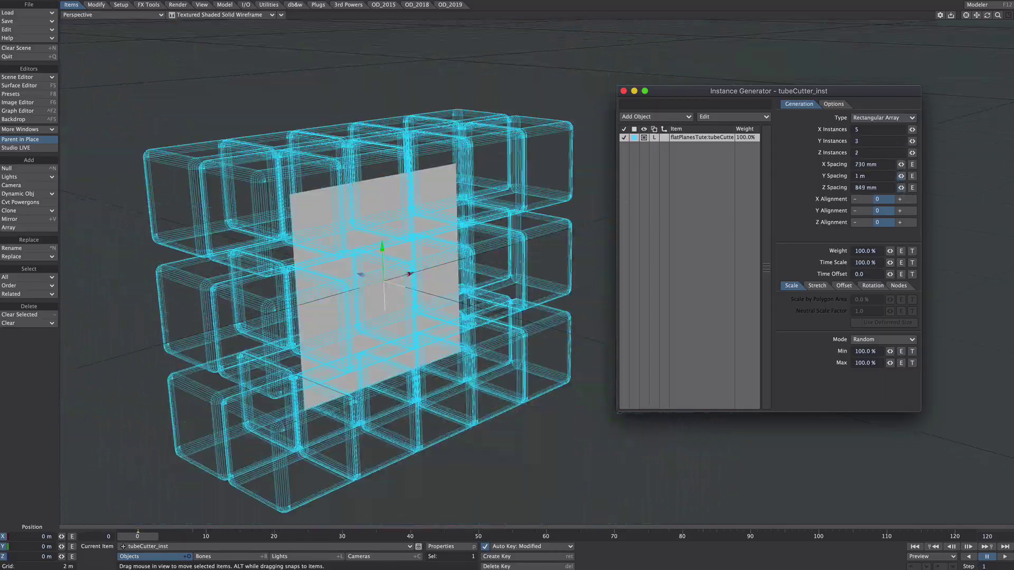
{"action": "left_click_drag", "start_coordinate": [901, 176], "coordinate": [886, 176]}
{"action": "left_click_drag", "start_coordinate": [912, 141], "coordinate": [918, 141]}
{"action": "left_click_drag", "start_coordinate": [901, 165], "coordinate": [887, 165]}
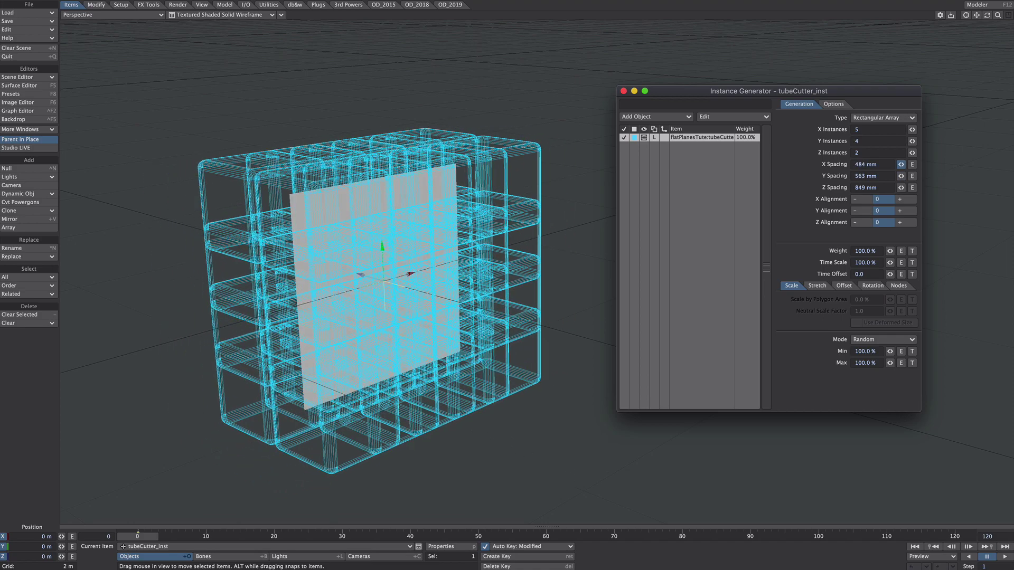
Set the random scale range of the instances to a minimum of 50% and a maximum of 150%
{"action": "left_click", "coordinate": [875, 351]}
{"action": "type", "text": "50"}
{"action": "key", "text": "Tab"}
{"action": "type", "text": "150"}
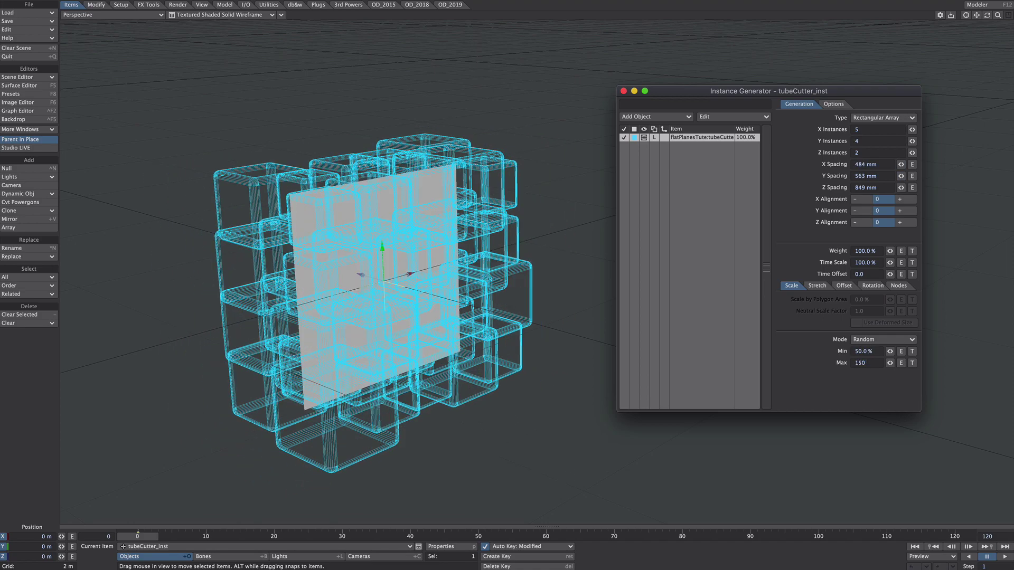
{"action": "key", "text": "Return"}
Set the instances' random offset range from -200 mm to 200 mm on all three axes and close the instance generator
{"action": "left_click_drag", "start_coordinate": [367, 280], "coordinate": [375, 274], "text": "alt"}
{"action": "left_click", "coordinate": [843, 286]}
{"action": "left_click", "coordinate": [863, 311]}
{"action": "type", "text": "-.2"}
{"action": "key", "text": "Tab"}
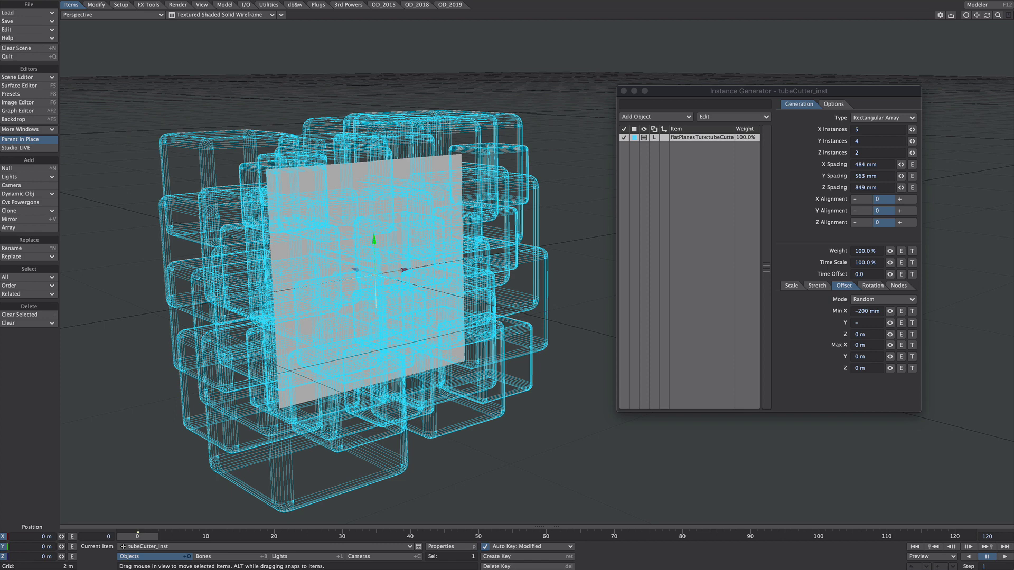
{"action": "type", "text": "-.2"}
{"action": "key", "text": "Tab"}
{"action": "type", "text": "-.2"}
{"action": "key", "text": "Tab"}
{"action": "type", "text": ".2"}
{"action": "key", "text": "Tab"}
{"action": "type", "text": ".2"}
{"action": "key", "text": "Tab"}
{"action": "type", "text": ".2"}
{"action": "key", "text": "Tab"}
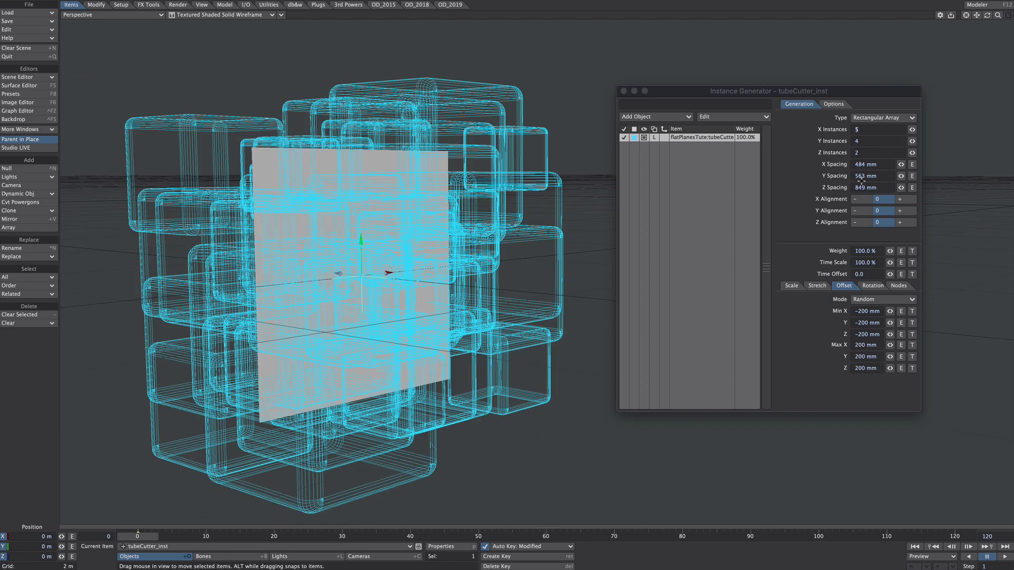
{"action": "left_click", "coordinate": [793, 286]}
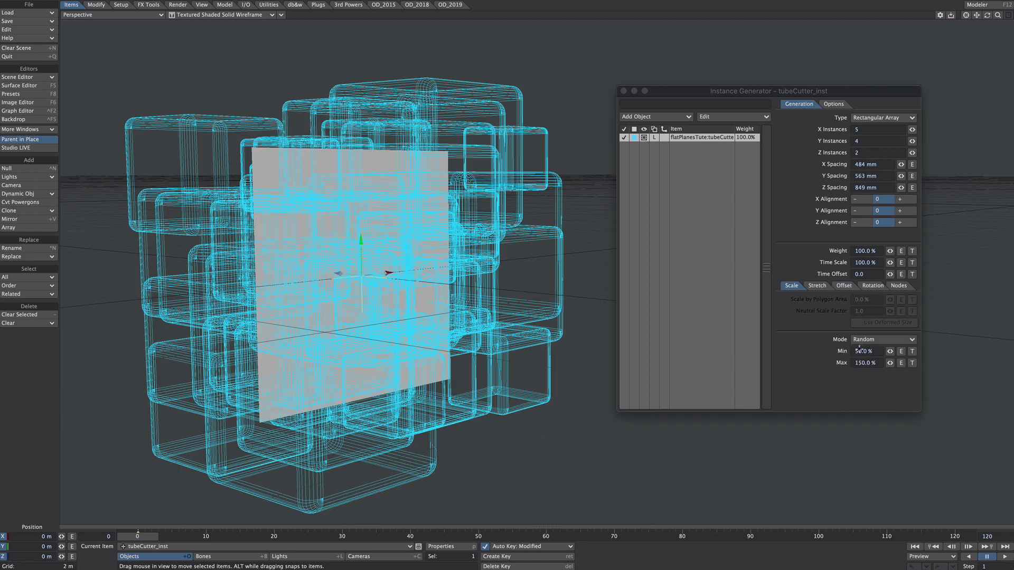
{"action": "left_click", "coordinate": [843, 285]}
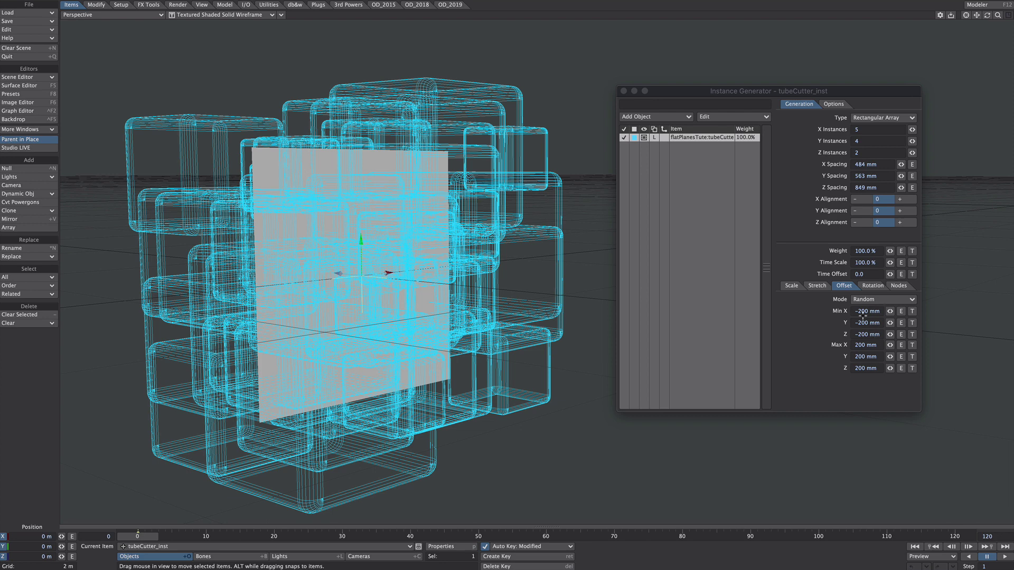
{"action": "left_click", "coordinate": [691, 304]}
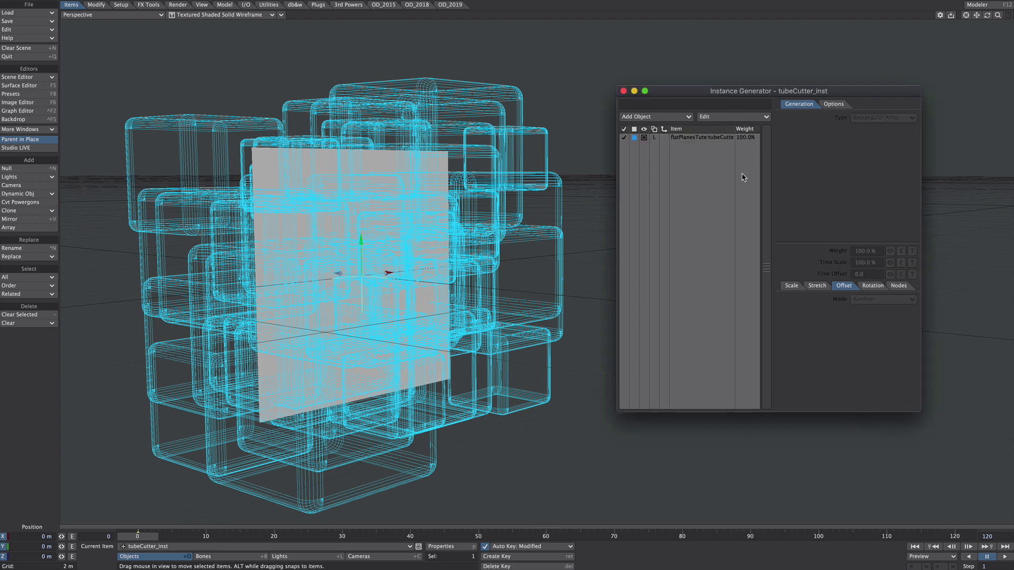
{"action": "left_click", "coordinate": [623, 92]}
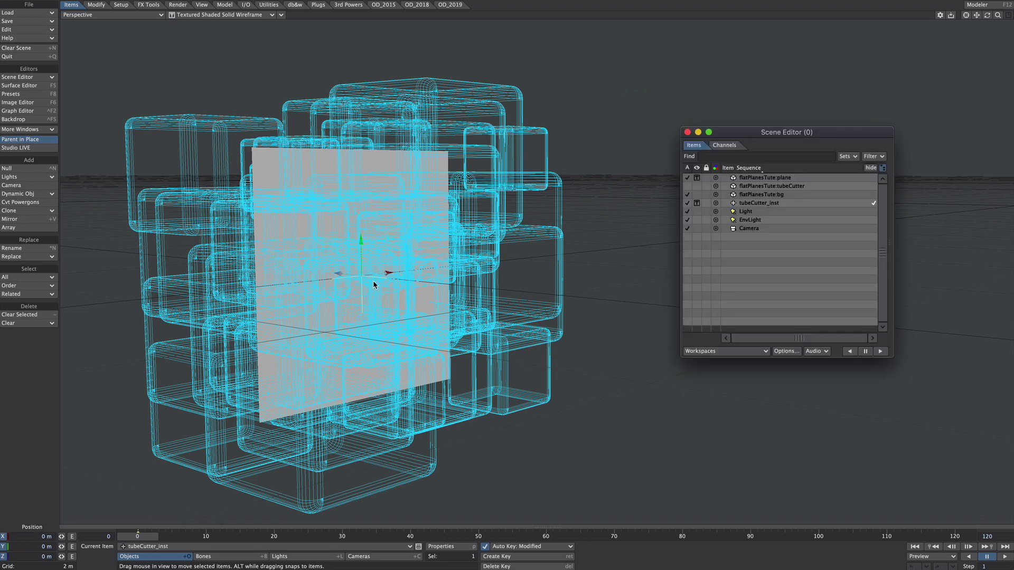
Switch the perspective viewport's display mode to VPR
{"action": "left_click", "coordinate": [252, 57]}
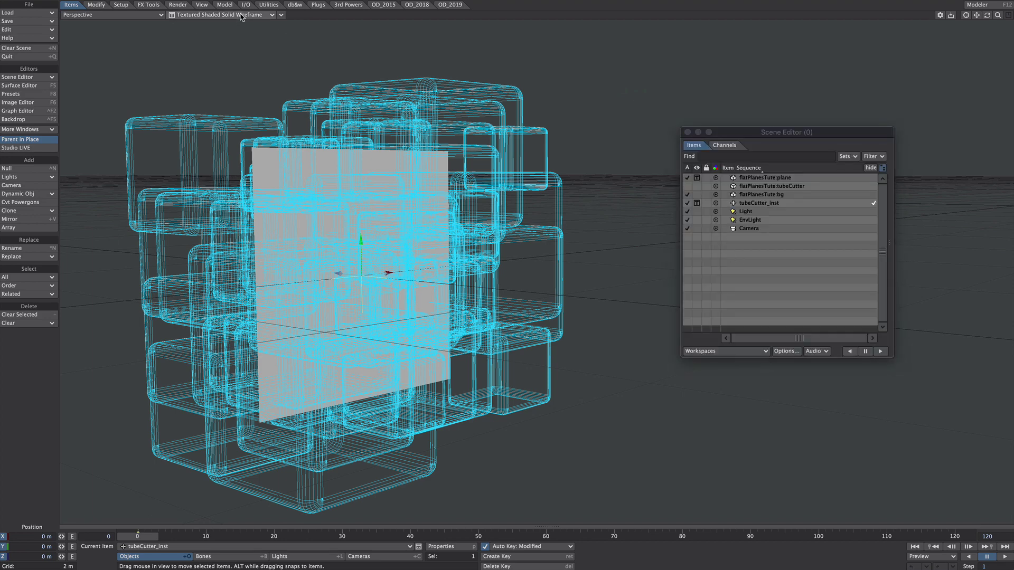
{"action": "left_click", "coordinate": [243, 15]}
{"action": "left_click", "coordinate": [248, 31]}
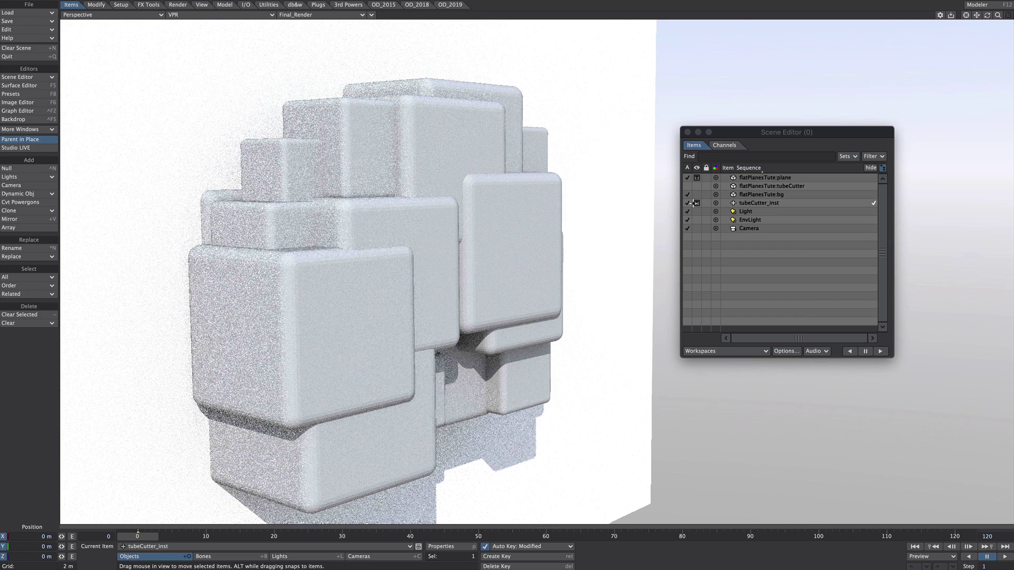
Deactivate the bg object, Light and EnvLight, and add an ambient light named Ambient
{"action": "left_click", "coordinate": [687, 194]}
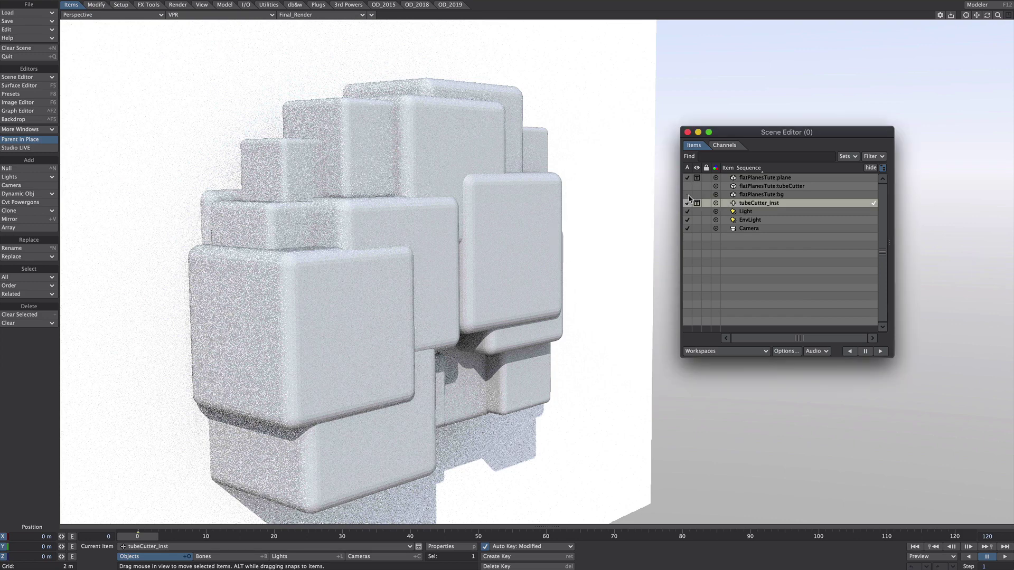
{"action": "left_click", "coordinate": [687, 212]}
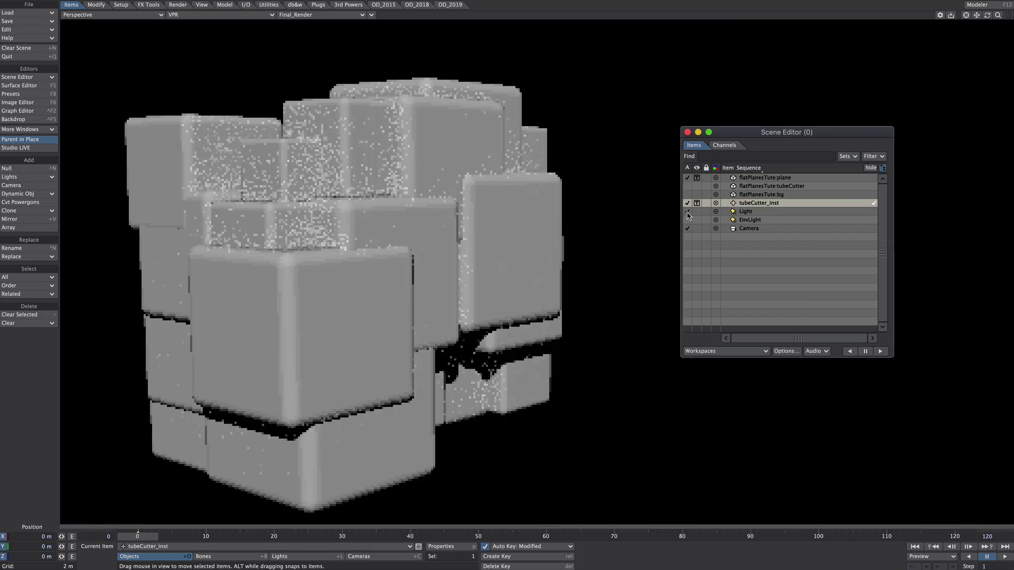
{"action": "left_click", "coordinate": [41, 181]}
{"action": "left_click", "coordinate": [48, 179]}
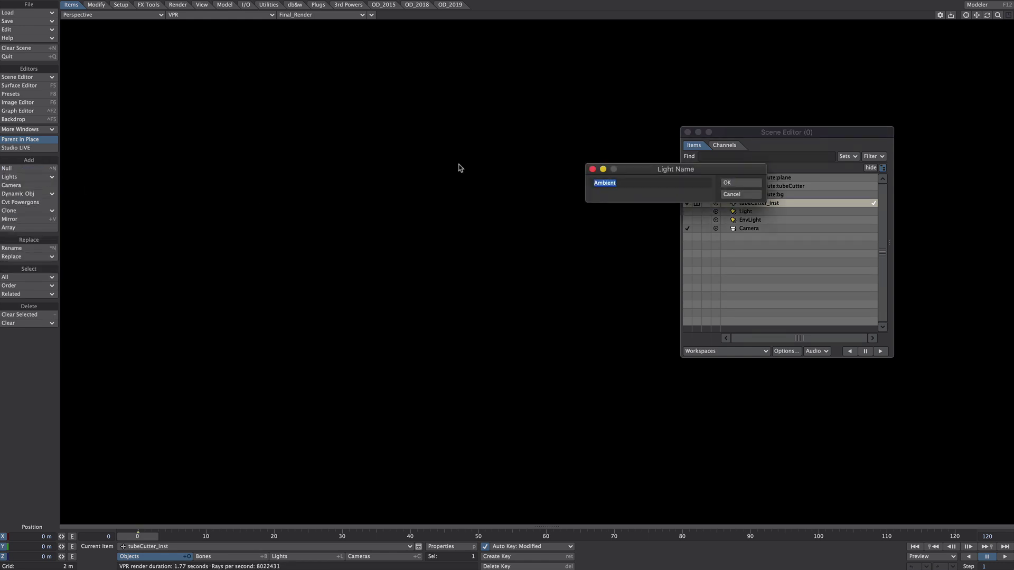
{"action": "left_click", "coordinate": [738, 183]}
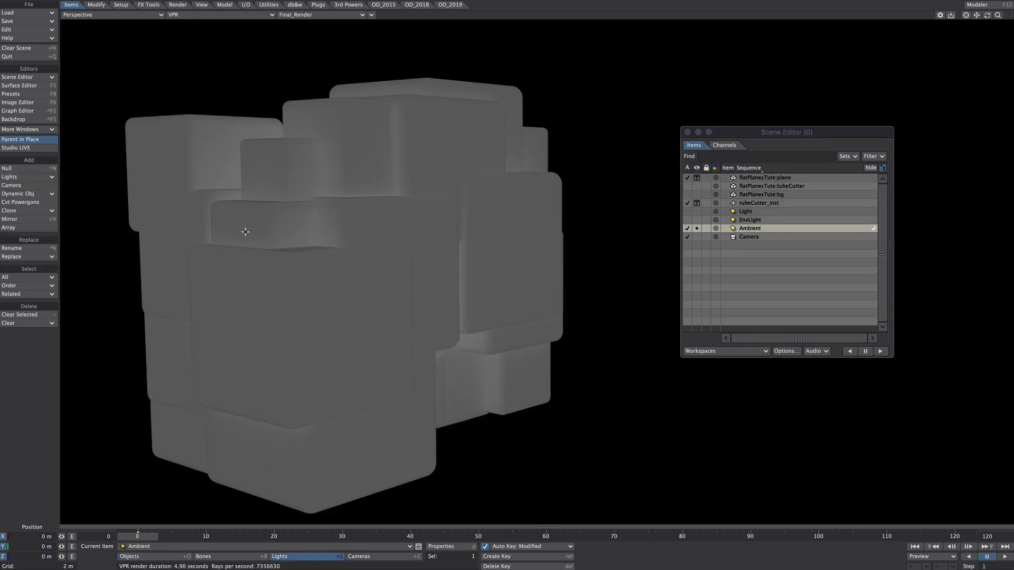
Enable intersection edges for the flatPlanesTute:plane object and set their thickness to 30 pixels
{"action": "left_click_drag", "start_coordinate": [503, 287], "coordinate": [443, 240], "text": "ctrl+alt"}
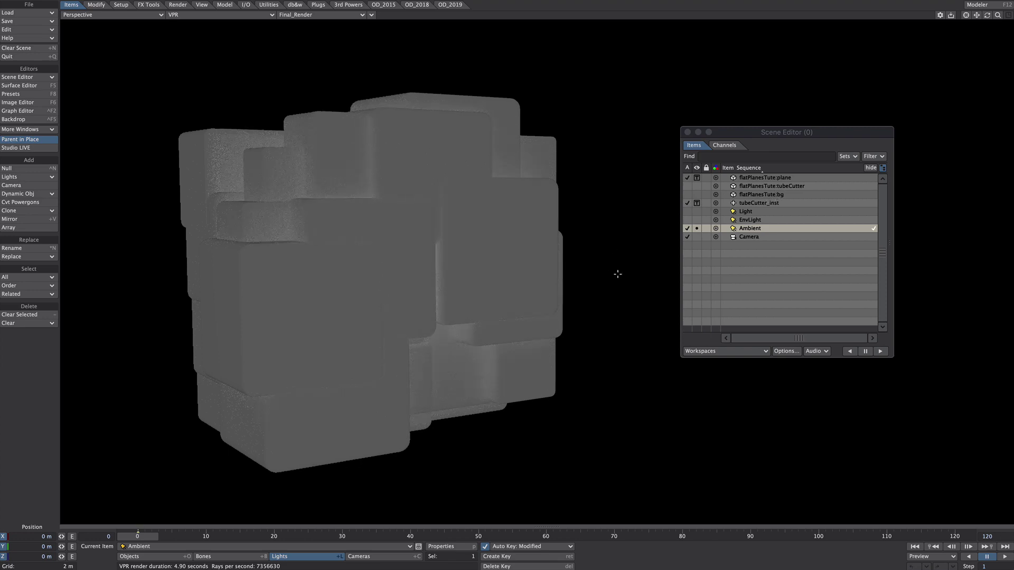
{"action": "double_click", "coordinate": [781, 178]}
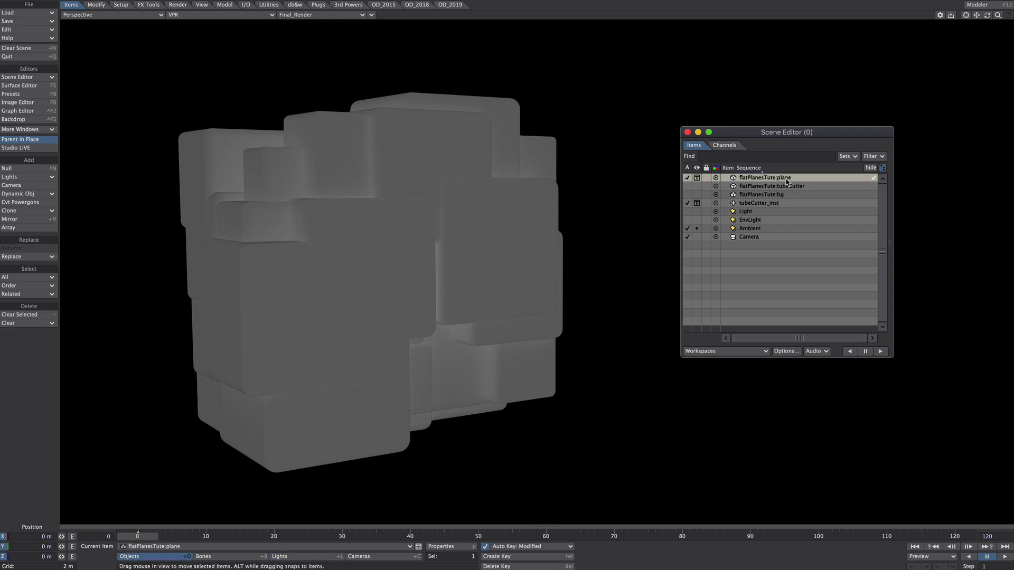
{"action": "left_click", "coordinate": [650, 169]}
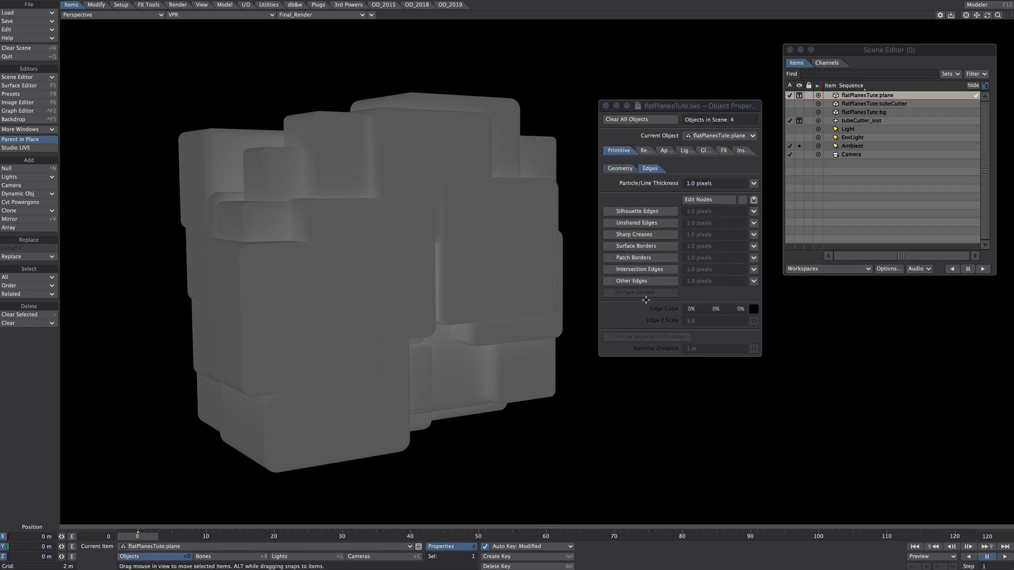
{"action": "left_click", "coordinate": [639, 269]}
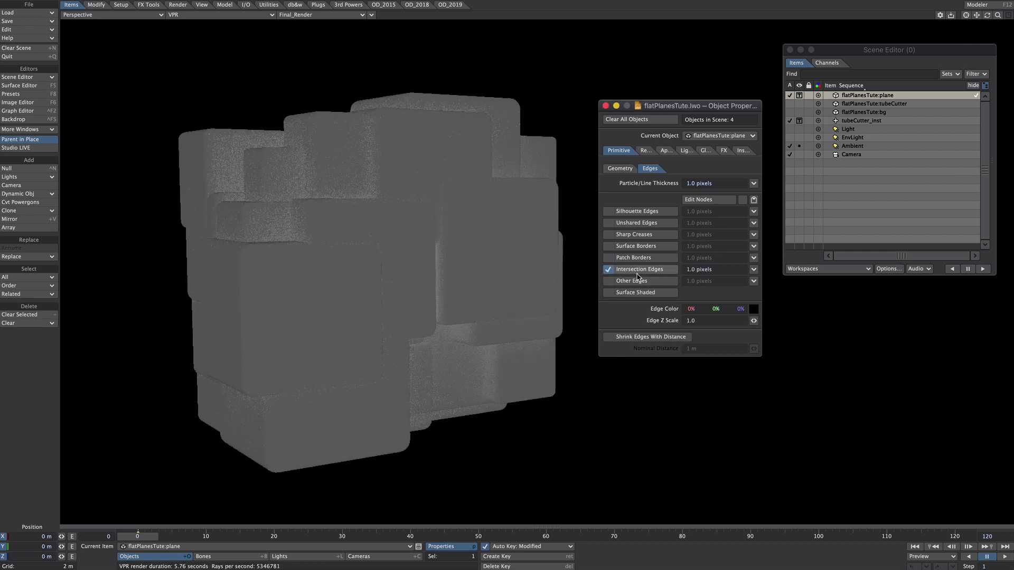
{"action": "left_click", "coordinate": [711, 269]}
{"action": "type", "text": "30"}
{"action": "key", "text": "Return"}
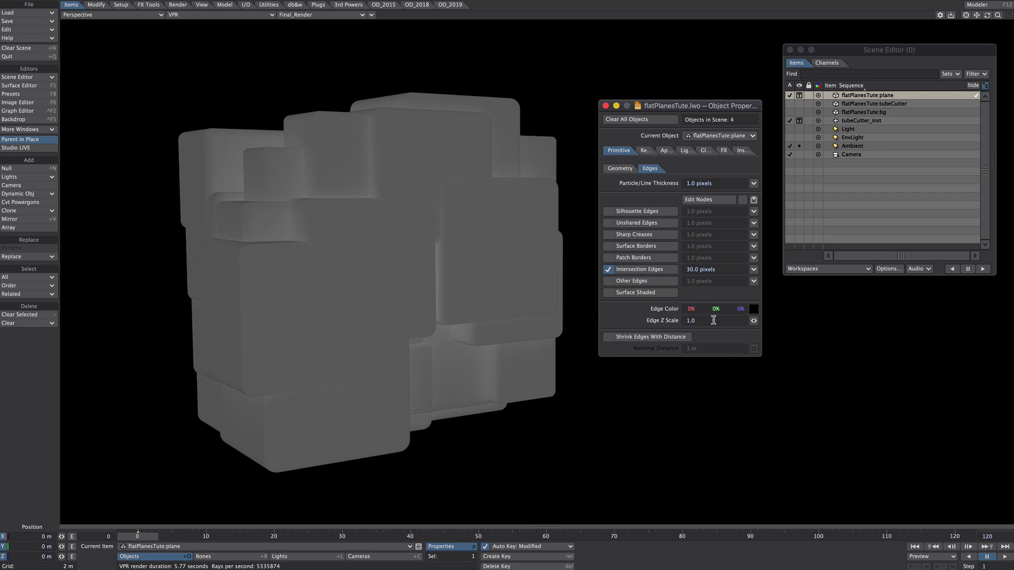
Turn on Surface Shaded for the plane's edges, and give flatPlanesTute:tubeCutter red intersection edges 10 pixels thick
{"action": "left_click", "coordinate": [626, 296]}
{"action": "left_click", "coordinate": [749, 136]}
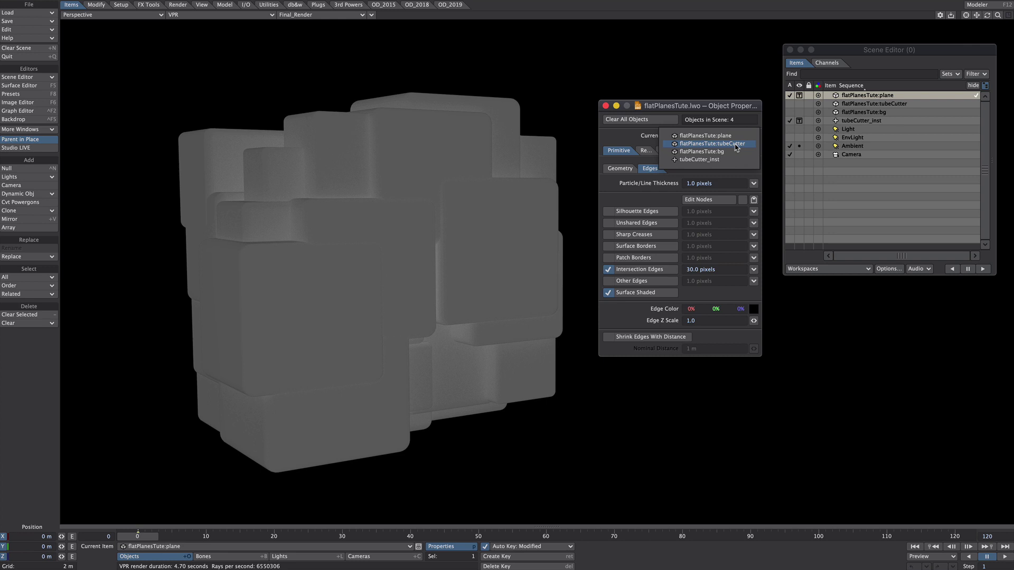
{"action": "left_click", "coordinate": [742, 147]}
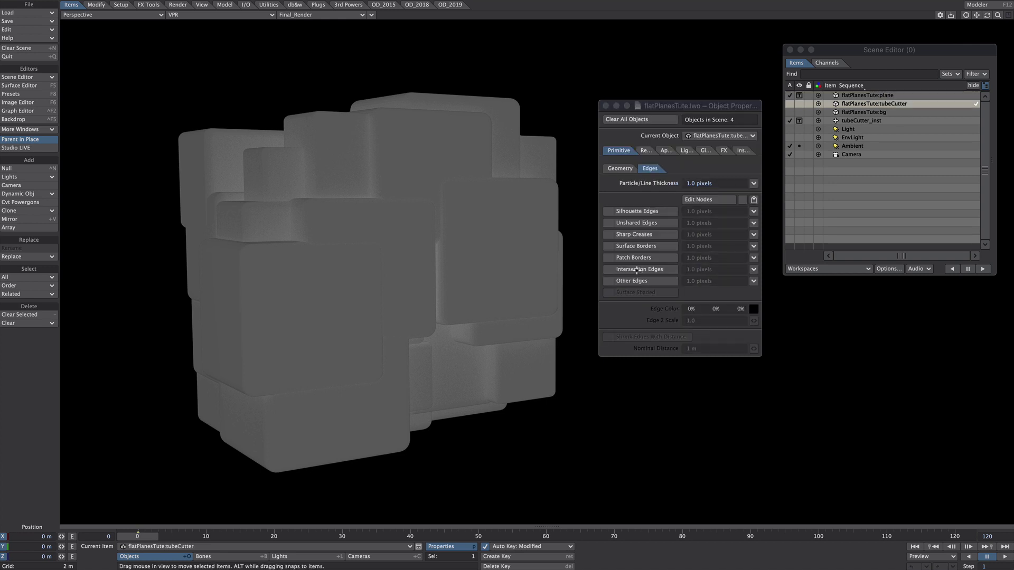
{"action": "left_click", "coordinate": [623, 270]}
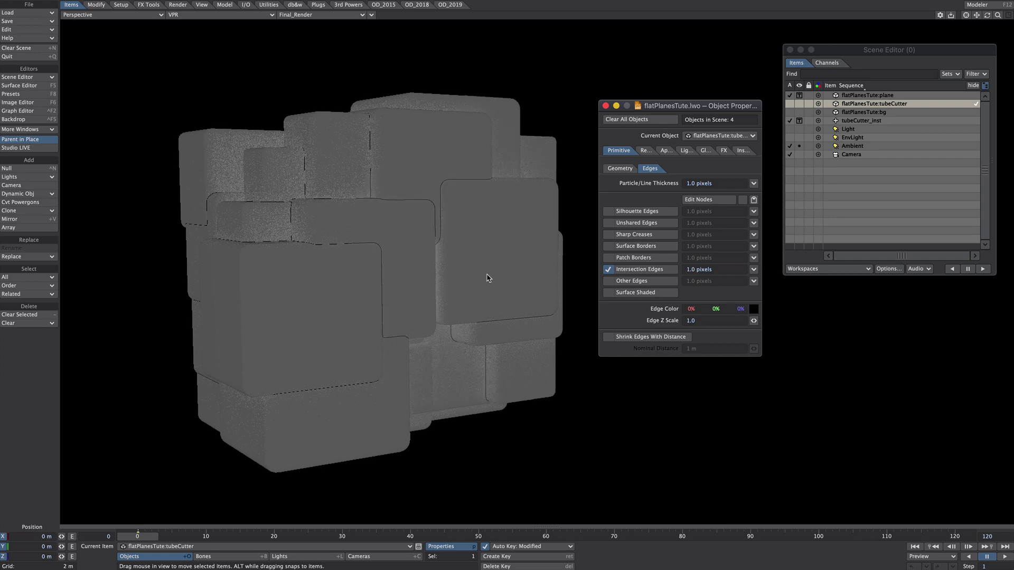
{"action": "left_click", "coordinate": [720, 268]}
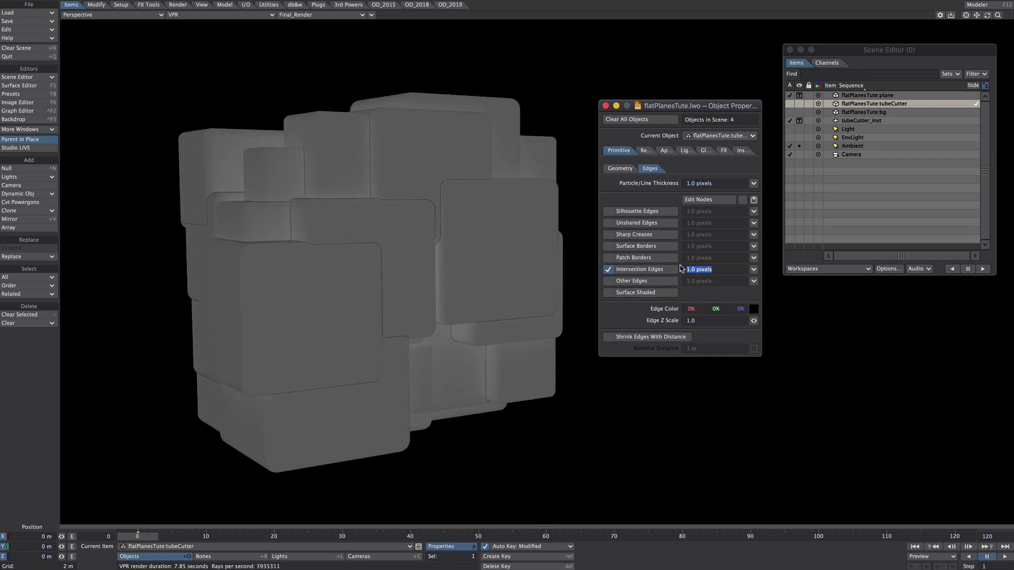
{"action": "type", "text": "10"}
{"action": "key", "text": "Return"}
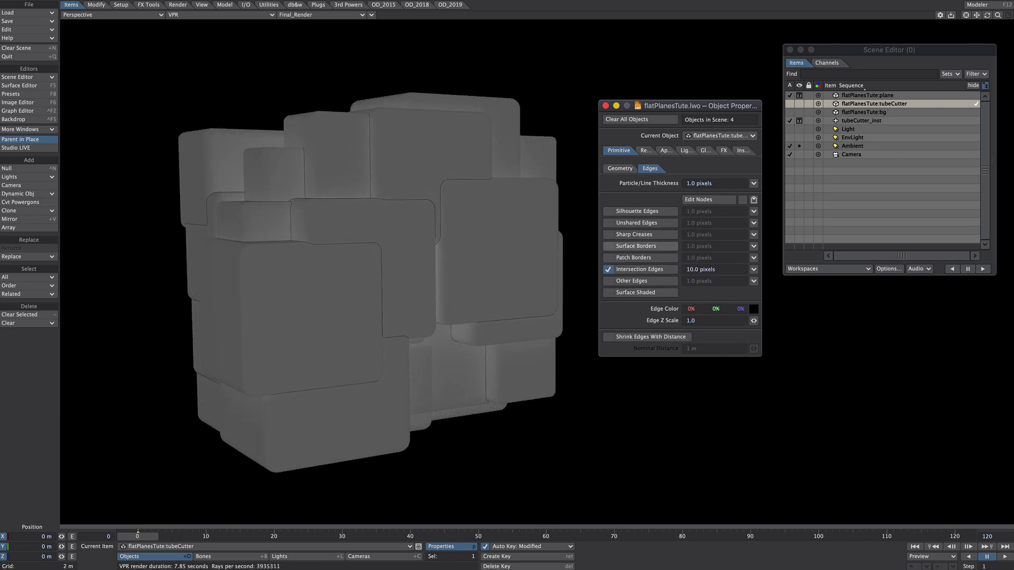
{"action": "left_click_drag", "start_coordinate": [690, 309], "coordinate": [750, 309]}
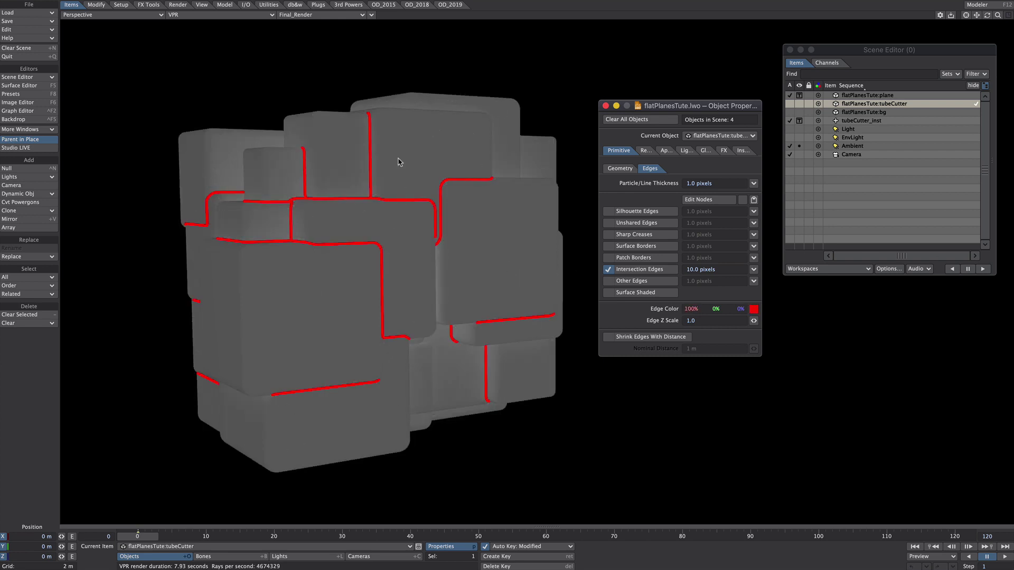
Make flatPlanesTute:tubeCutter unseen by camera and radiosity and unaffected by fog, with self, cast and receive shadows off
{"action": "left_click", "coordinate": [644, 151]}
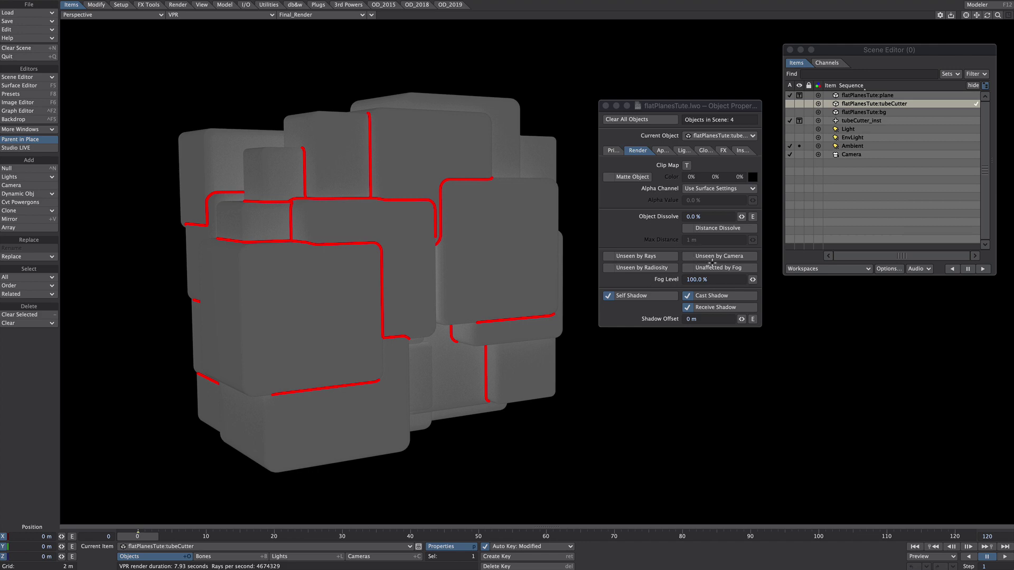
{"action": "left_click", "coordinate": [707, 257]}
{"action": "left_click", "coordinate": [650, 274]}
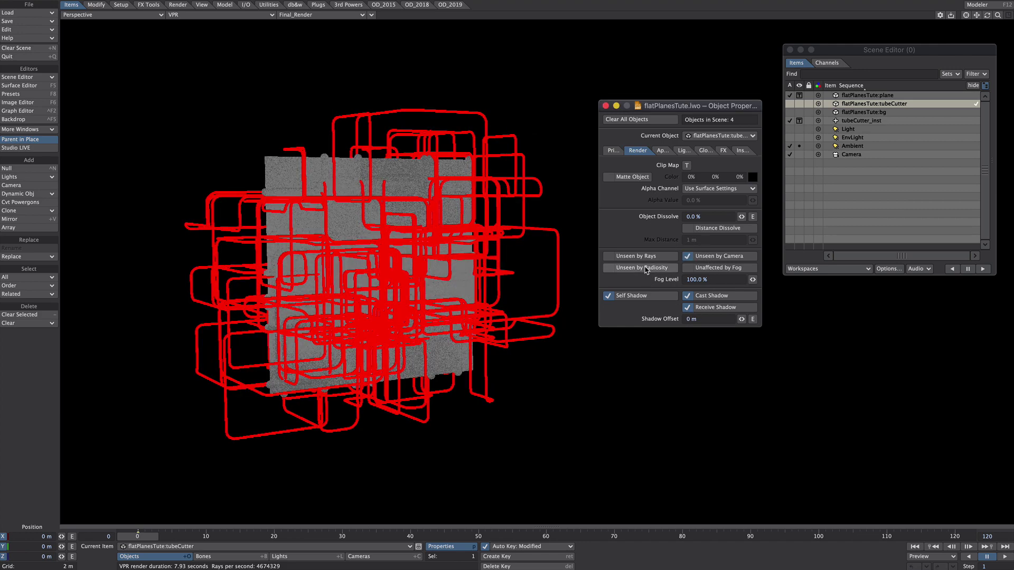
{"action": "left_click", "coordinate": [700, 269]}
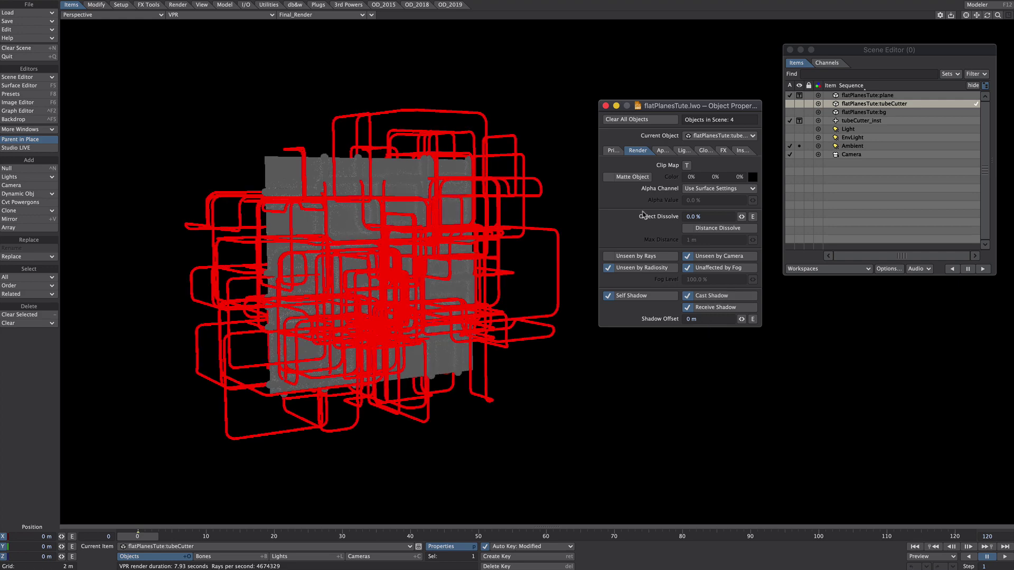
{"action": "left_click", "coordinate": [698, 295]}
{"action": "left_click", "coordinate": [702, 307]}
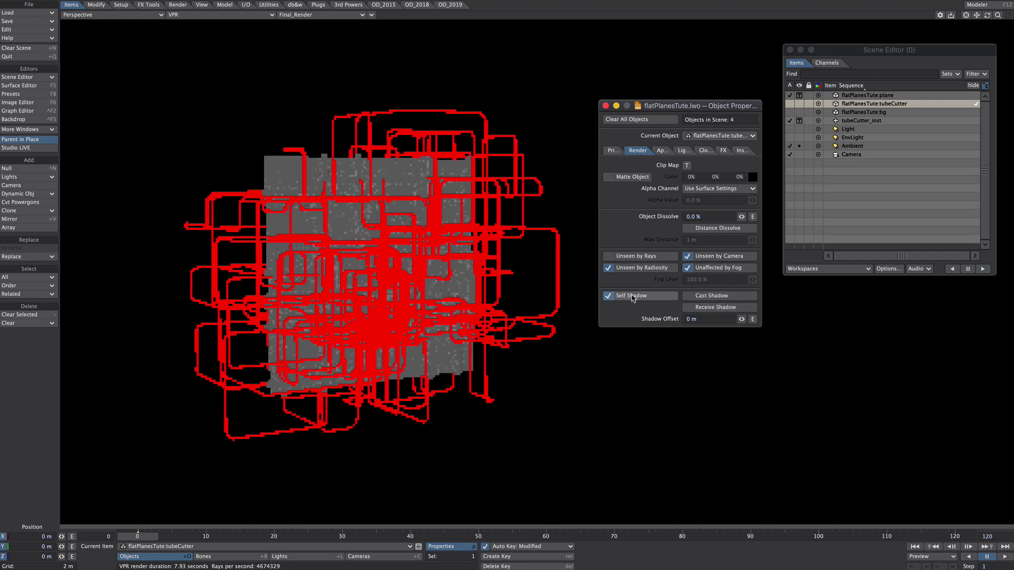
{"action": "left_click", "coordinate": [634, 296]}
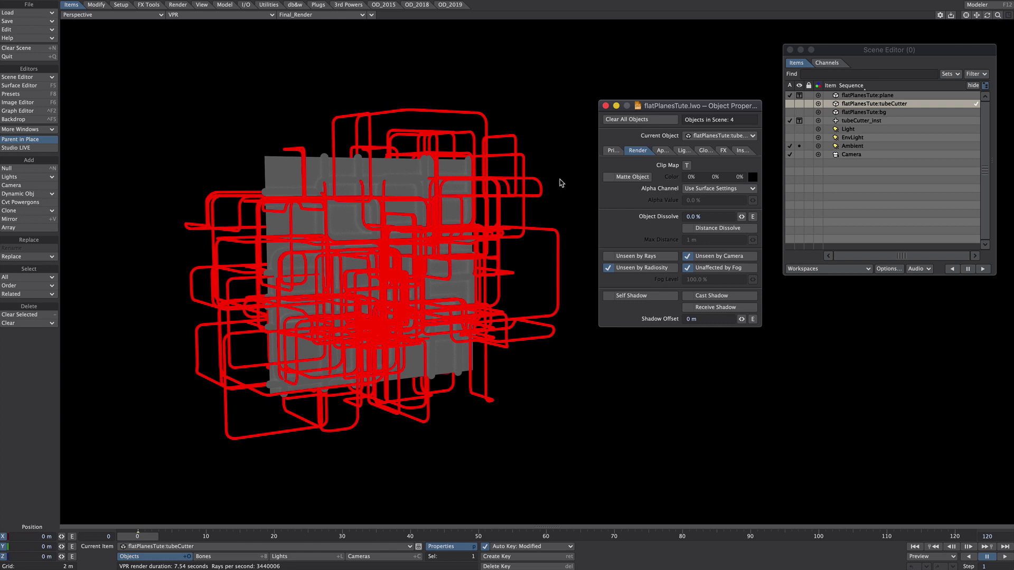
Set the intersection edge thickness of flatPlanesTute:tubeCutter to 0 pixels
{"action": "left_click", "coordinate": [613, 150]}
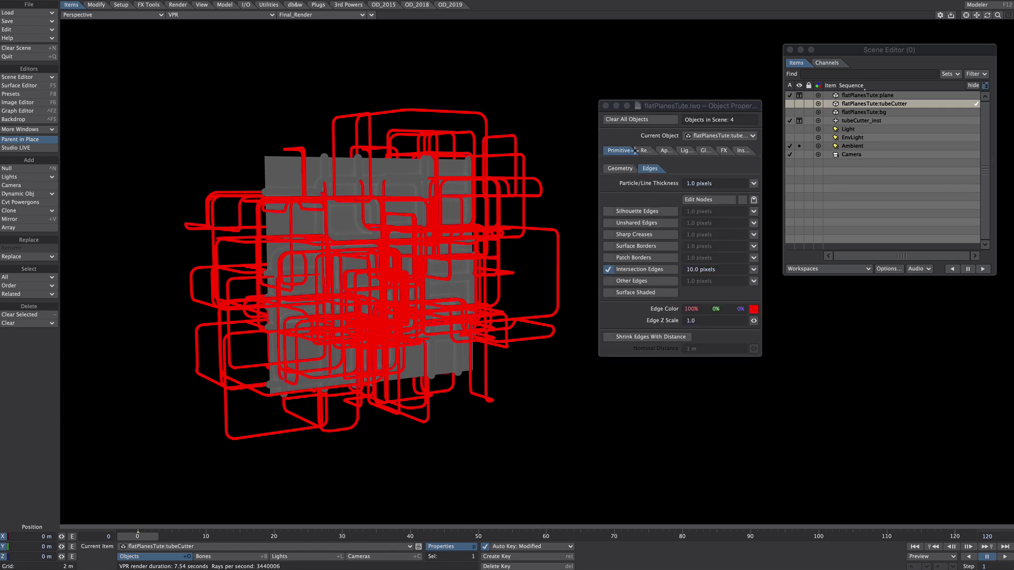
{"action": "left_click", "coordinate": [717, 135]}
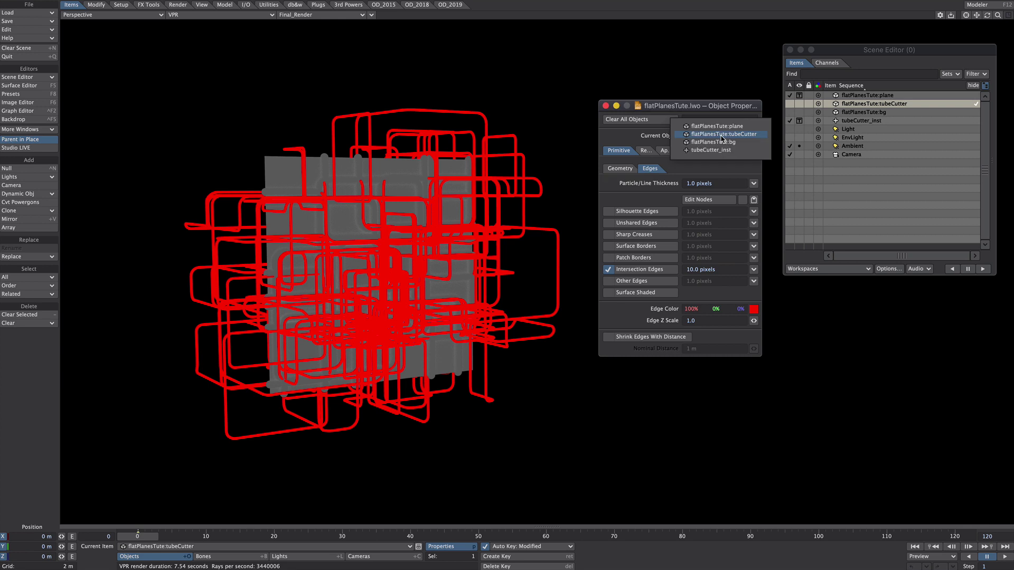
{"action": "left_click", "coordinate": [723, 135]}
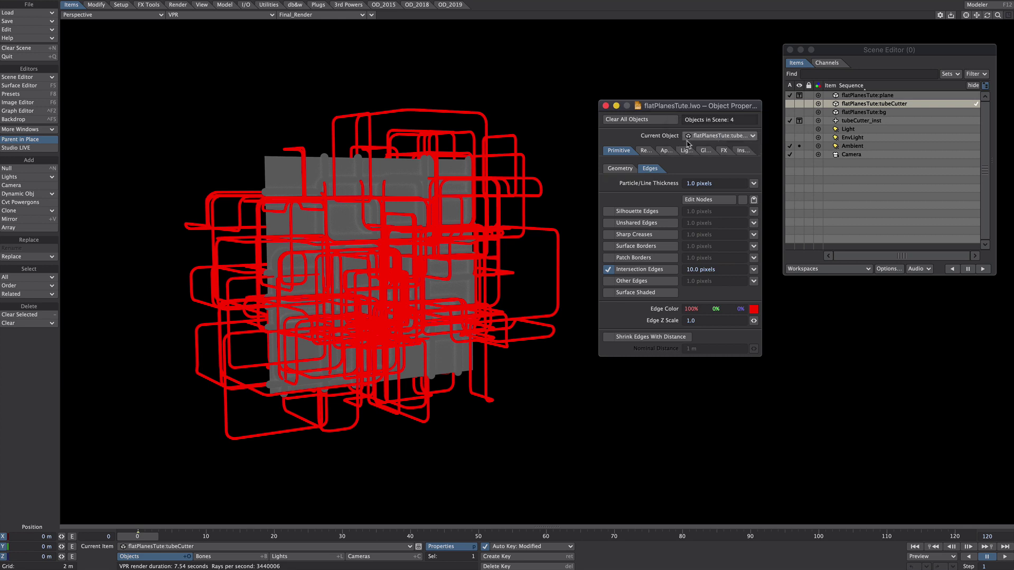
{"action": "left_click", "coordinate": [722, 270]}
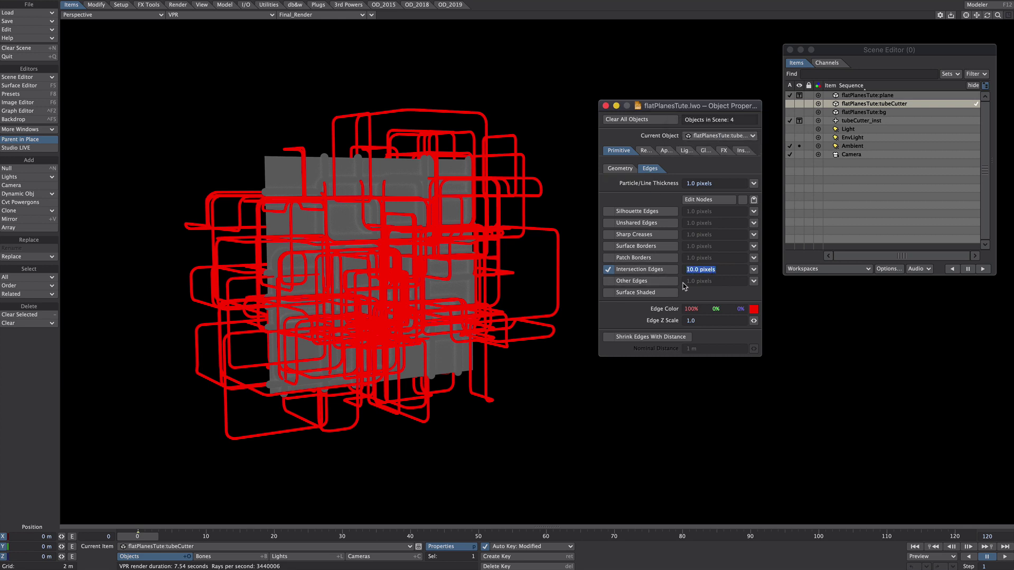
{"action": "type", "text": "0"}
{"action": "key", "text": "Tab"}
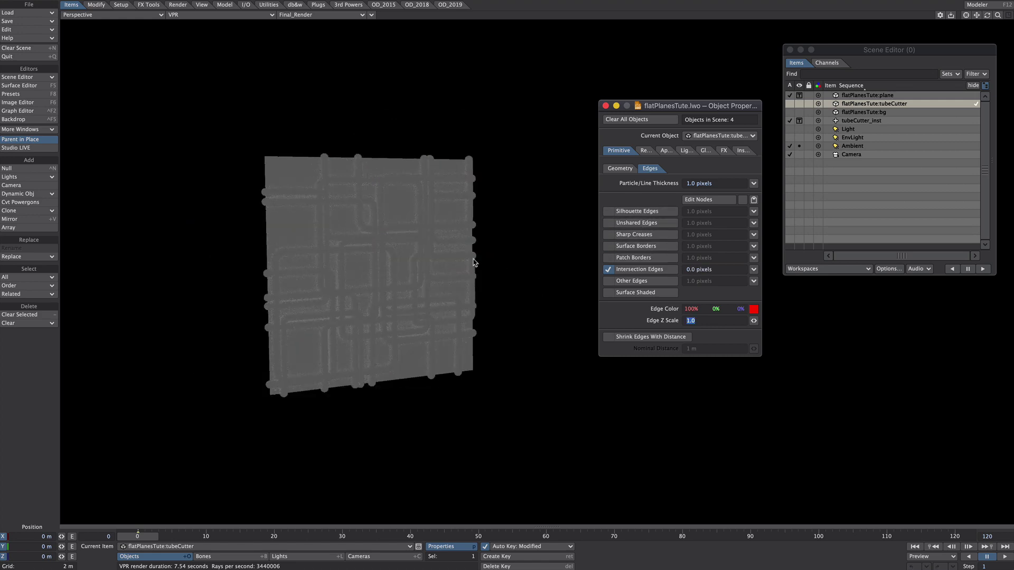
Set the intersection edge thickness of flatPlanesTute:plane to -0.03 meters
{"action": "left_click_drag", "start_coordinate": [475, 262], "coordinate": [396, 224], "text": "ctrl+alt"}
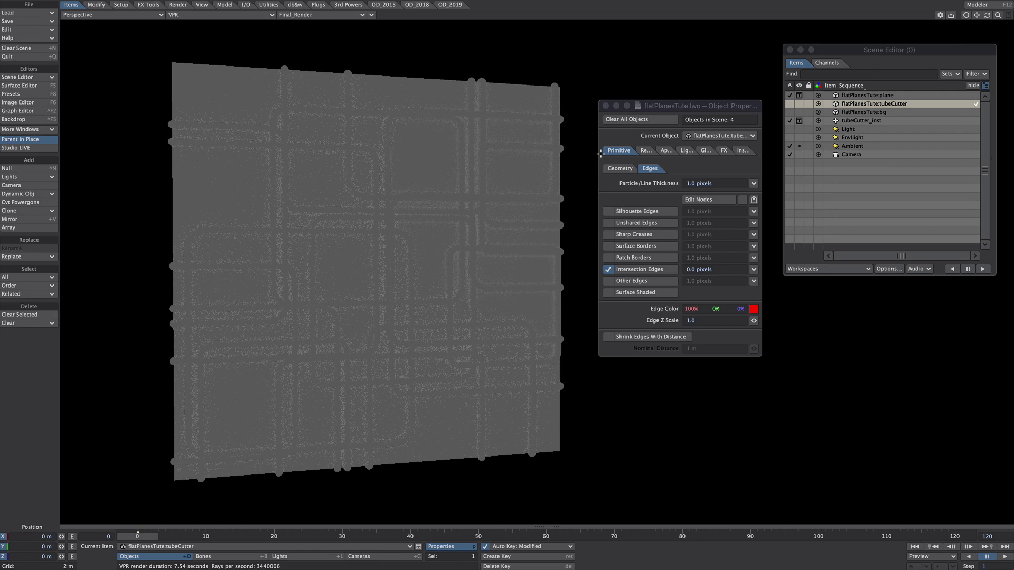
{"action": "left_click", "coordinate": [710, 135]}
{"action": "left_click", "coordinate": [730, 117]}
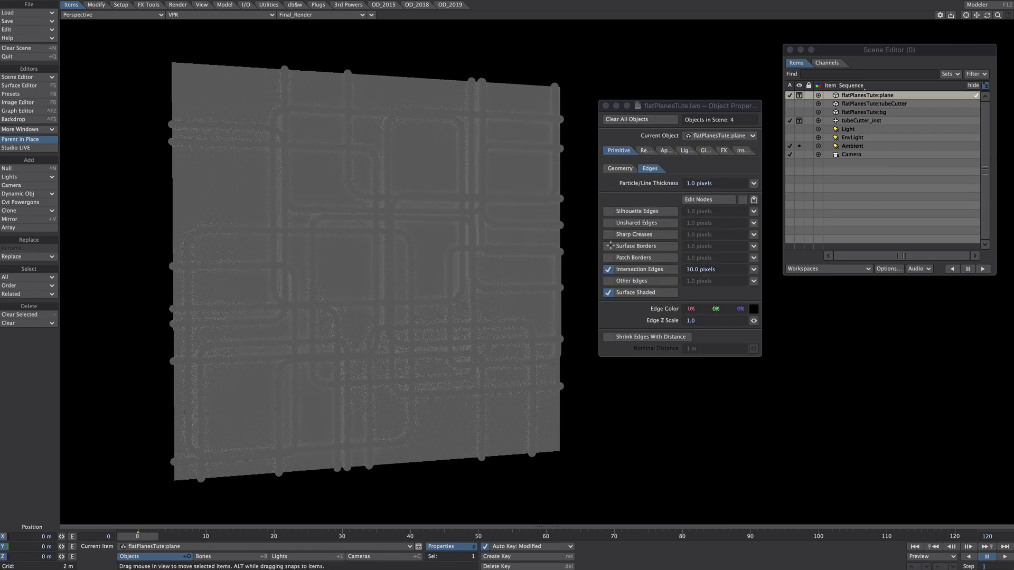
{"action": "left_click", "coordinate": [697, 268]}
{"action": "type", "text": "-0"}
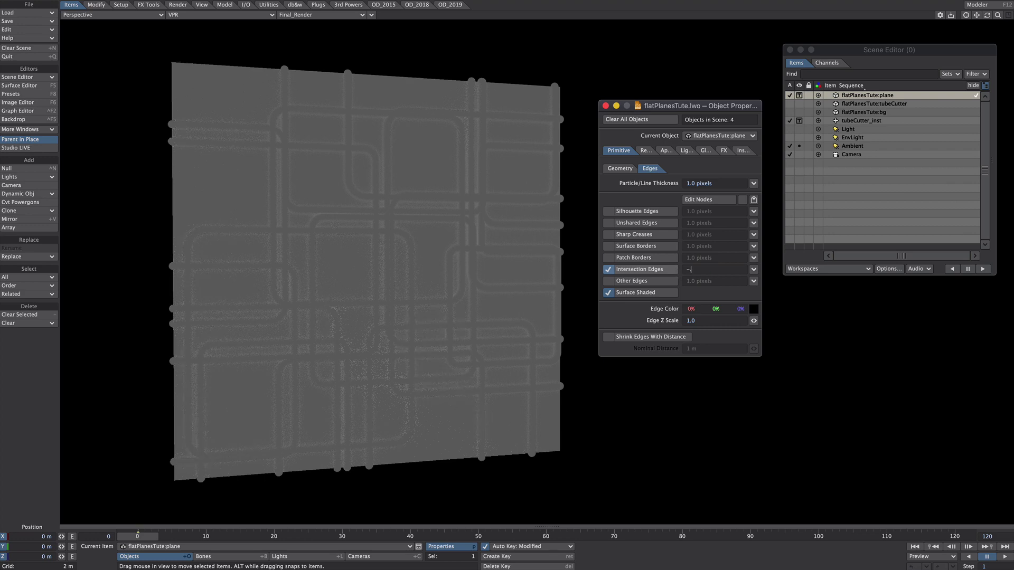
{"action": "type", "text": ".02"}
{"action": "key", "text": "Return"}
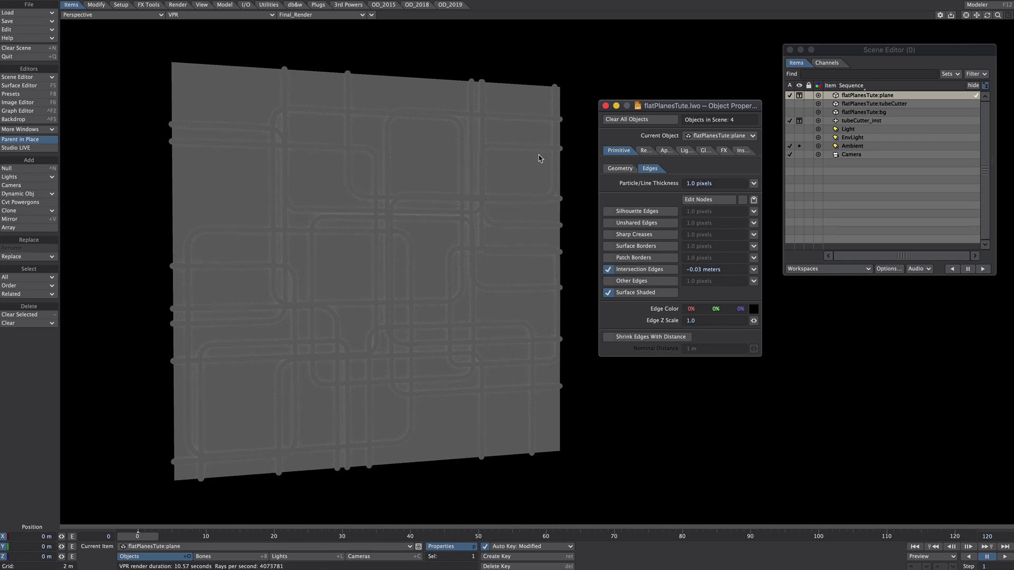
Make flatPlanesTute:plane unseen by camera and radiosity and unaffected by fog, with self, cast and receive shadows off
{"action": "left_click", "coordinate": [646, 151]}
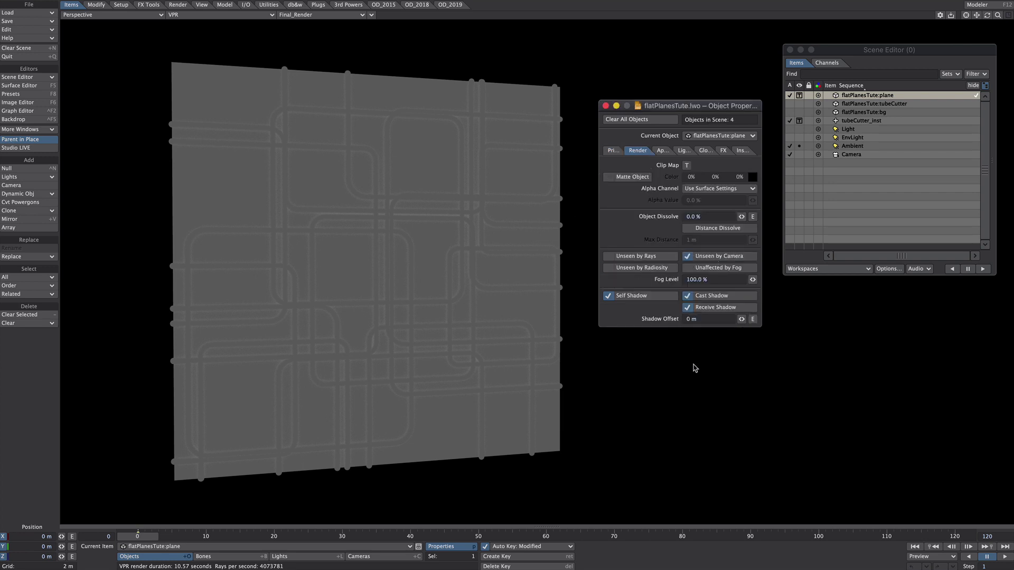
{"action": "left_click", "coordinate": [634, 299]}
{"action": "left_click", "coordinate": [734, 295]}
{"action": "left_click", "coordinate": [705, 307]}
{"action": "left_click", "coordinate": [705, 268]}
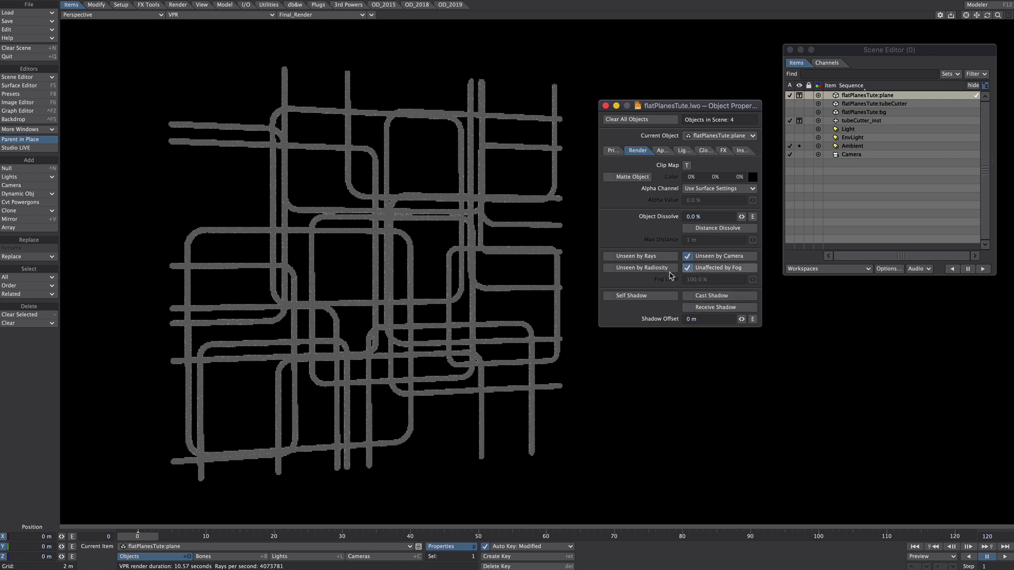
{"action": "left_click", "coordinate": [669, 270]}
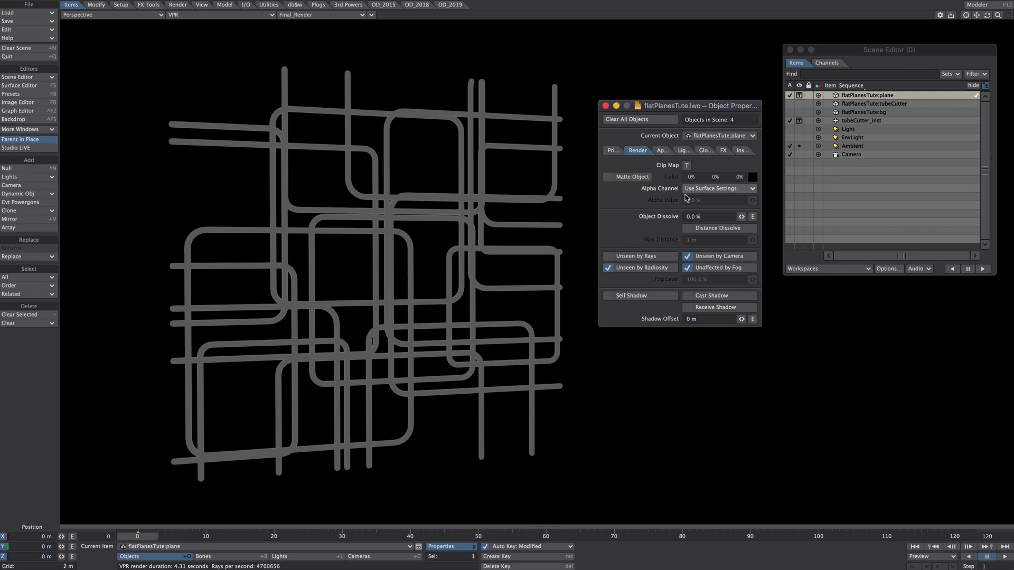
Enable node control for the edges of flatPlanesTute:plane and open its edge node network
{"action": "left_click", "coordinate": [614, 150]}
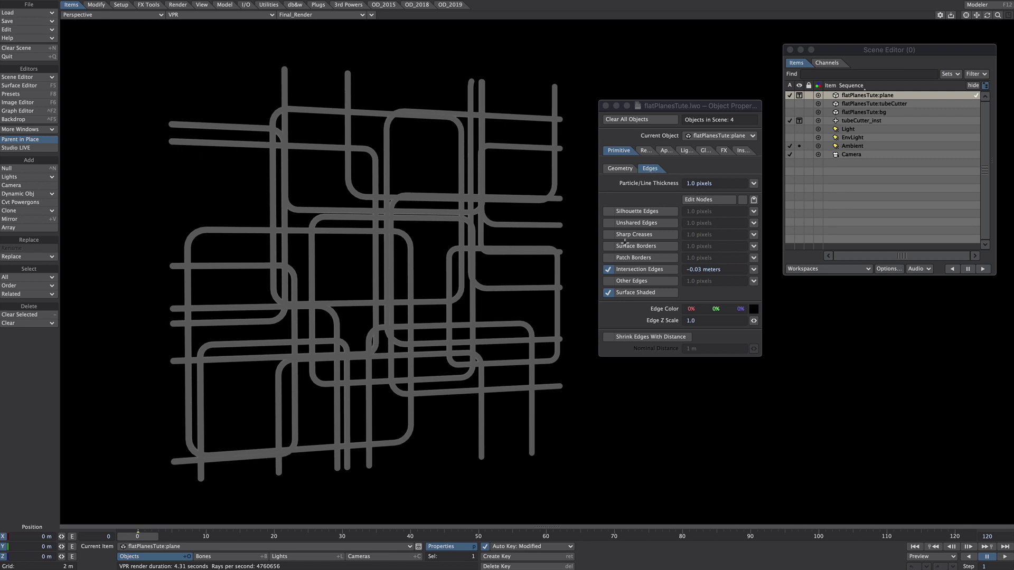
{"action": "left_click", "coordinate": [742, 200]}
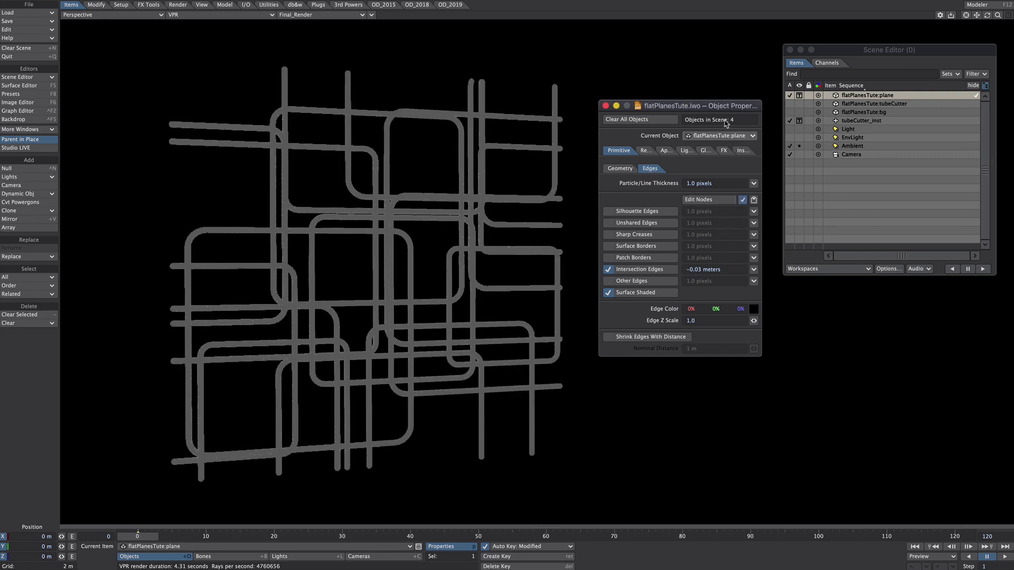
{"action": "left_click", "coordinate": [713, 139]}
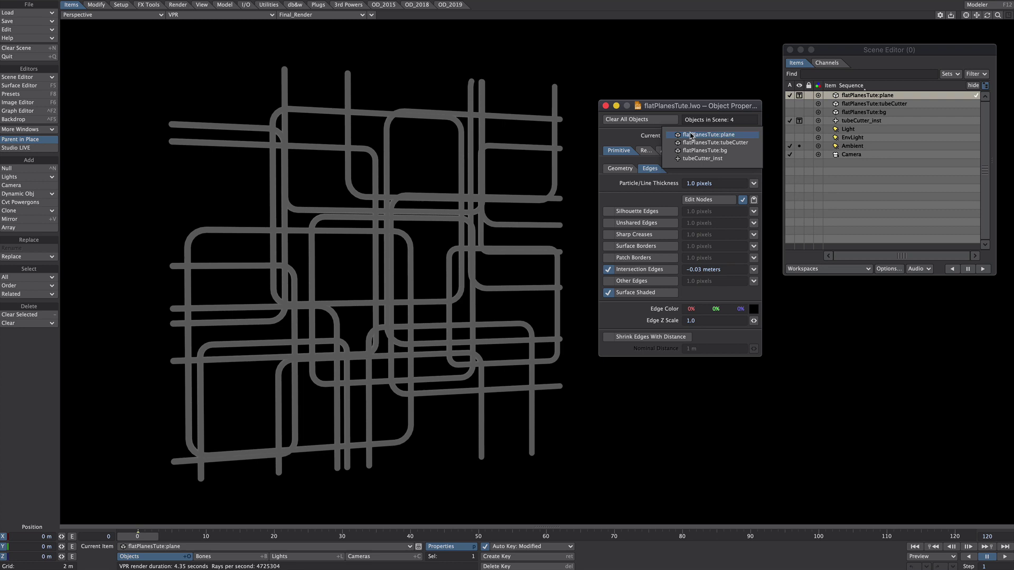
{"action": "left_click", "coordinate": [691, 135]}
{"action": "left_click", "coordinate": [704, 200]}
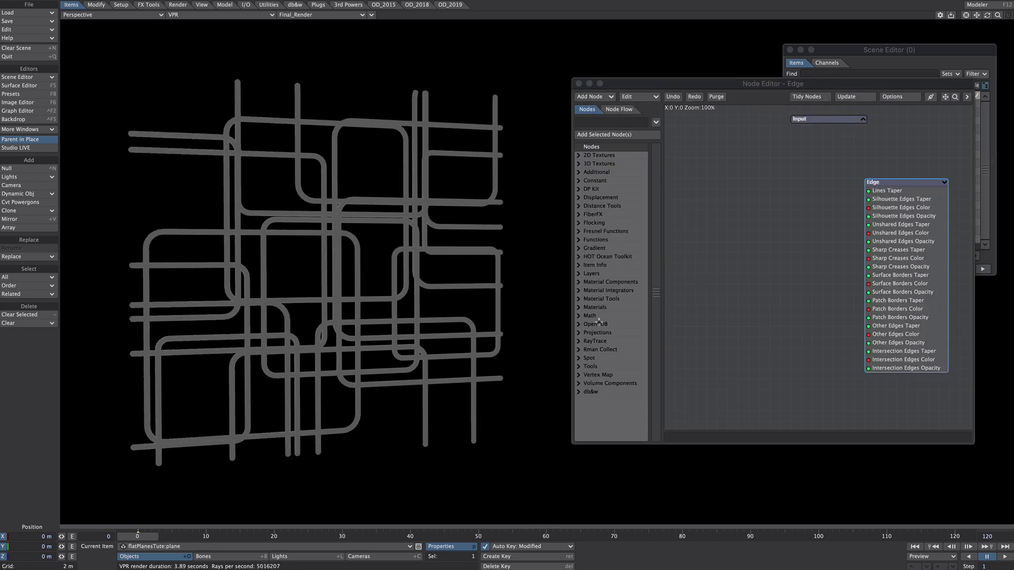
Add a Pipes node from the Rman Collect 2D textures and place it beside the Edge node
{"action": "left_click", "coordinate": [578, 350]}
{"action": "left_click", "coordinate": [589, 361]}
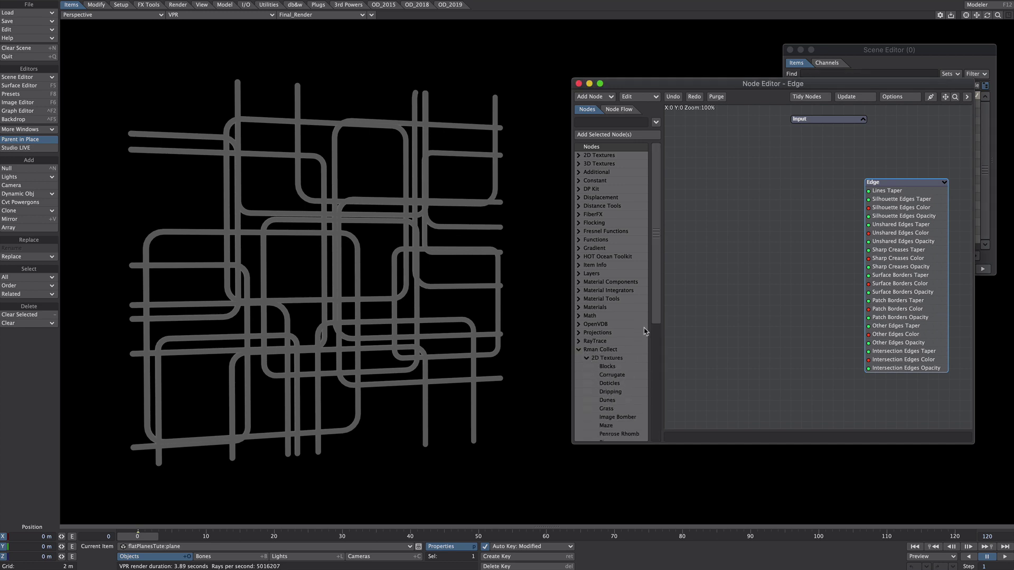
{"action": "left_click_drag", "start_coordinate": [654, 318], "coordinate": [658, 406]}
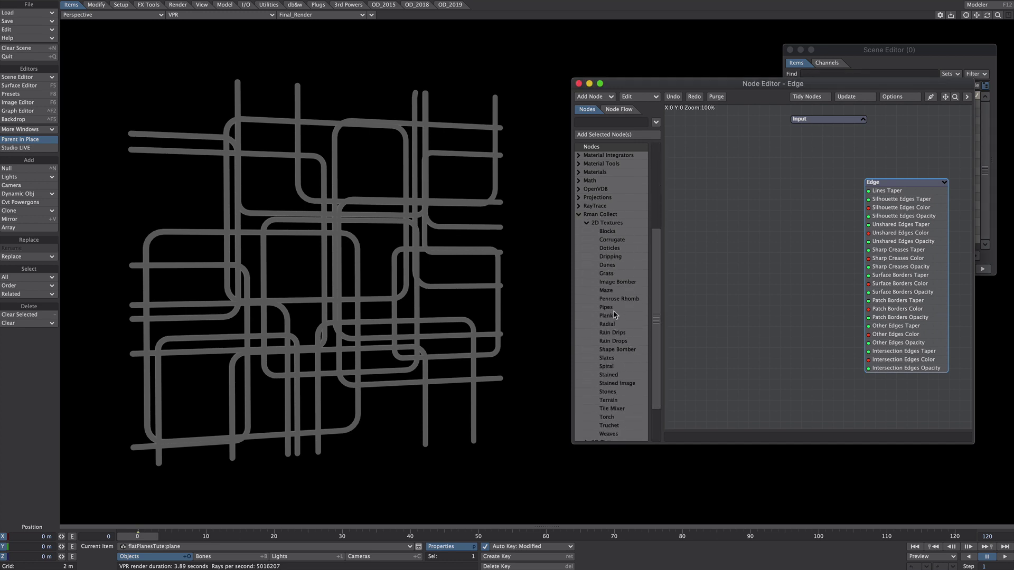
{"action": "double_click", "coordinate": [607, 308]}
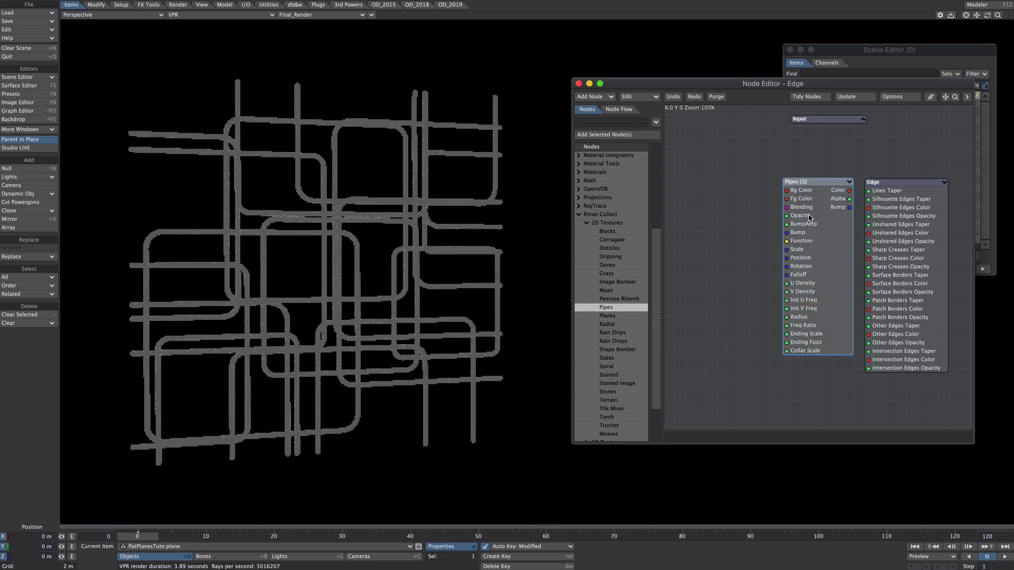
{"action": "left_click_drag", "start_coordinate": [804, 222], "coordinate": [759, 233]}
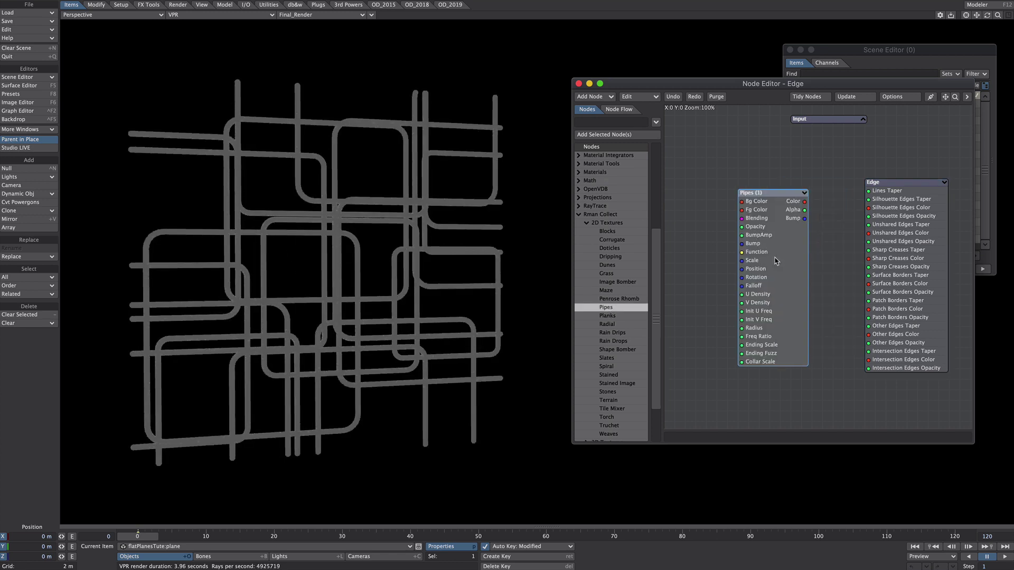
Set the Pipes node's foreground color to white and connect its Color output to the Edge node's Intersection Edges Taper input
{"action": "double_click", "coordinate": [776, 263]}
{"action": "left_click_drag", "start_coordinate": [691, 344], "coordinate": [943, 153]}
{"action": "right_click", "coordinate": [701, 176]}
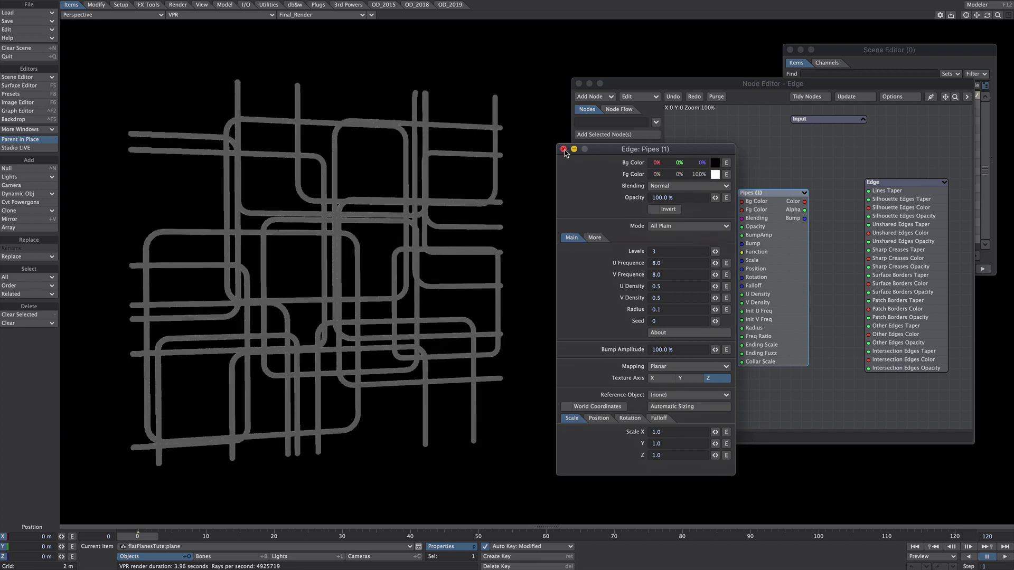
{"action": "left_click", "coordinate": [804, 201]}
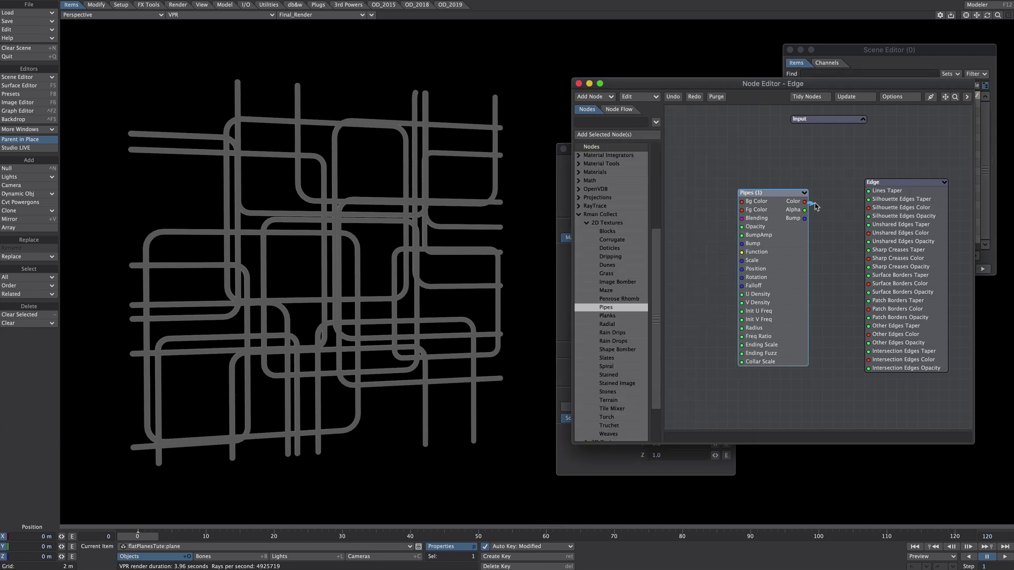
{"action": "left_click_drag", "start_coordinate": [804, 202], "coordinate": [916, 353]}
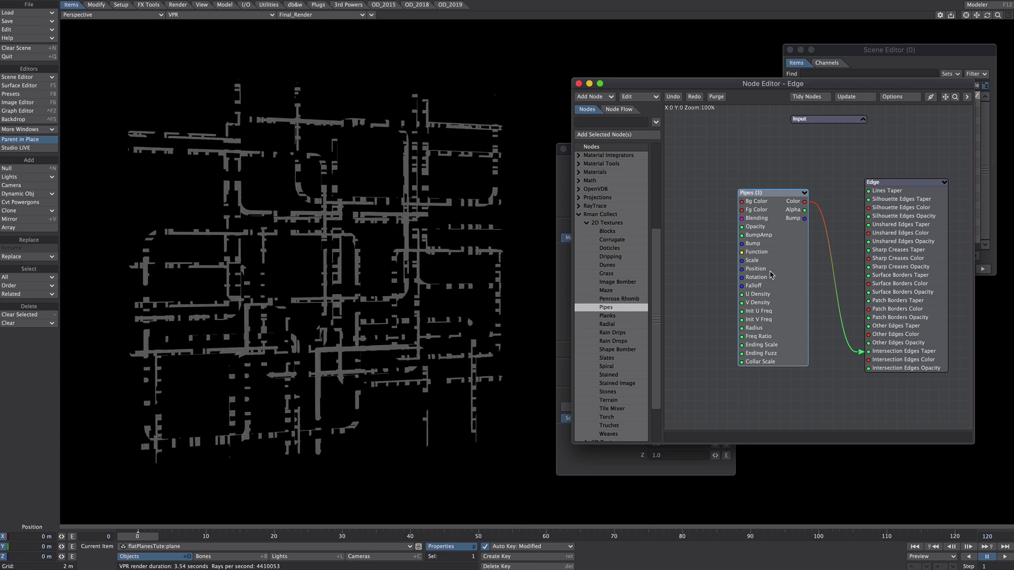
Set the Pipes texture's scale to 3.0 on all axes and lighten its background color to 22% grey
{"action": "double_click", "coordinate": [769, 320]}
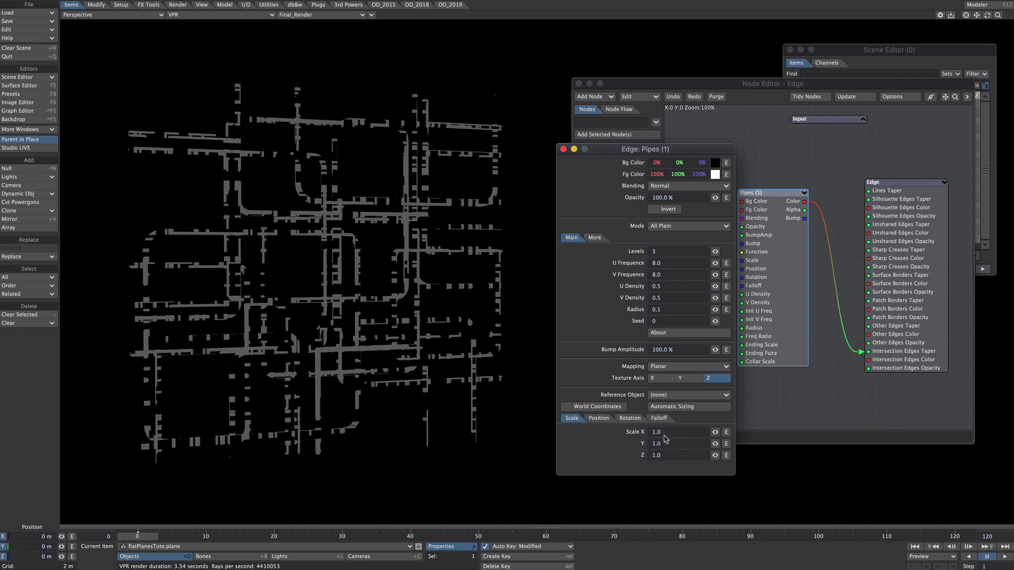
{"action": "left_click", "coordinate": [664, 432]}
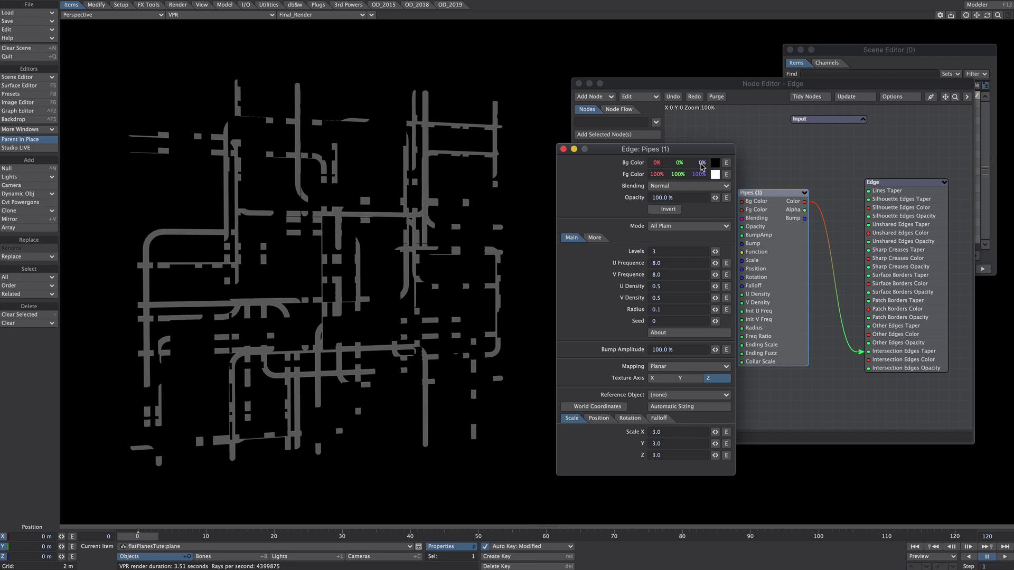
{"action": "left_click_drag", "start_coordinate": [702, 168], "coordinate": [708, 168]}
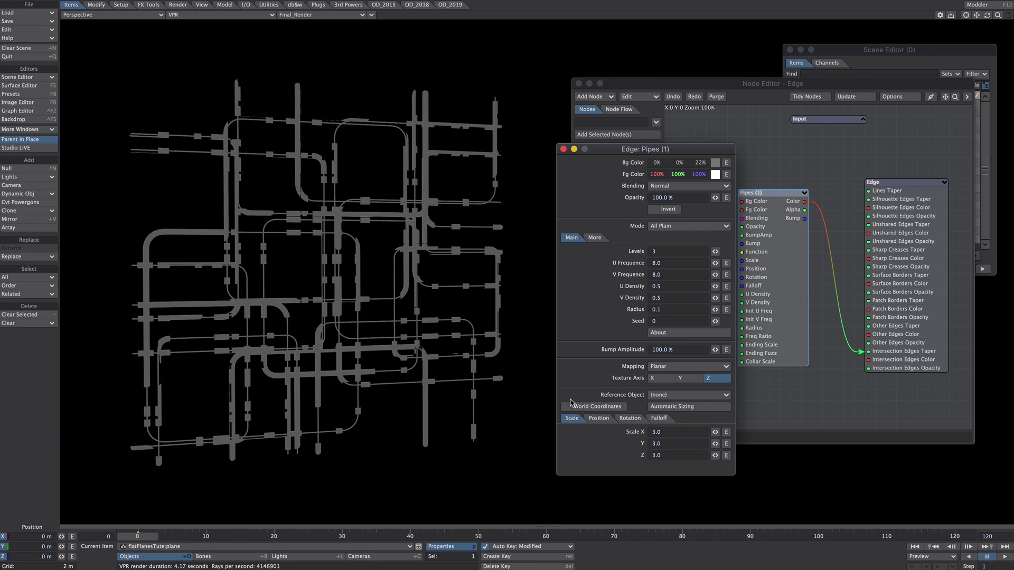
Try shifting the Pipes texture's Y position and set its scale to 2.0 on all axes
{"action": "left_click", "coordinate": [599, 418]}
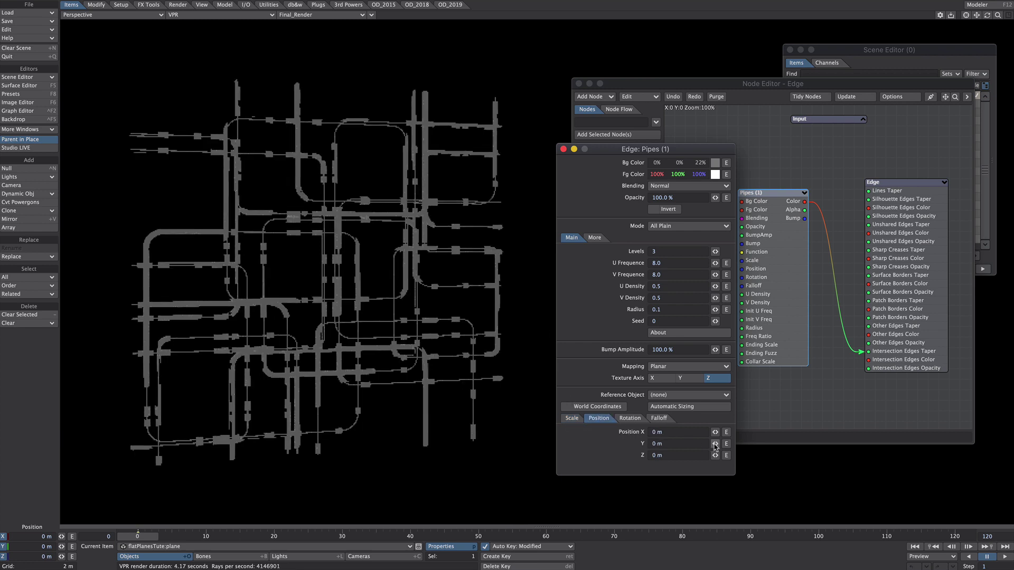
{"action": "left_click_drag", "start_coordinate": [715, 443], "coordinate": [712, 444]}
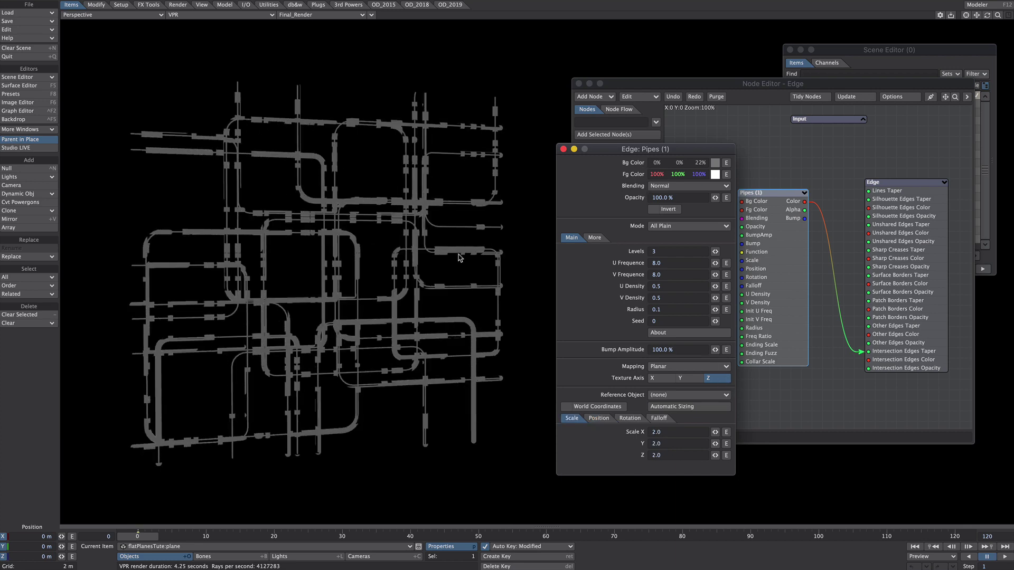
{"action": "mouse_move", "coordinate": [998, 15]}
{"action": "left_mouse_down"}
{"action": "mouse_move", "coordinate": [969, 15]}
{"action": "mouse_move", "coordinate": [995, 15]}
{"action": "left_mouse_up"}
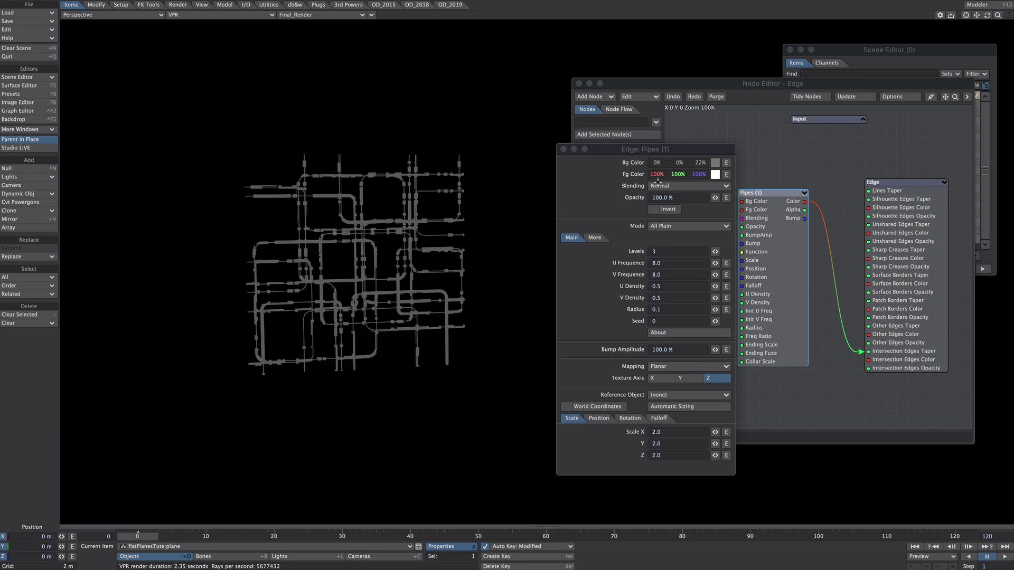
Copy the Pipes node into the Default surface's node graph and connect its Color output to the Principled BSDF Color input
{"action": "left_click", "coordinate": [564, 150]}
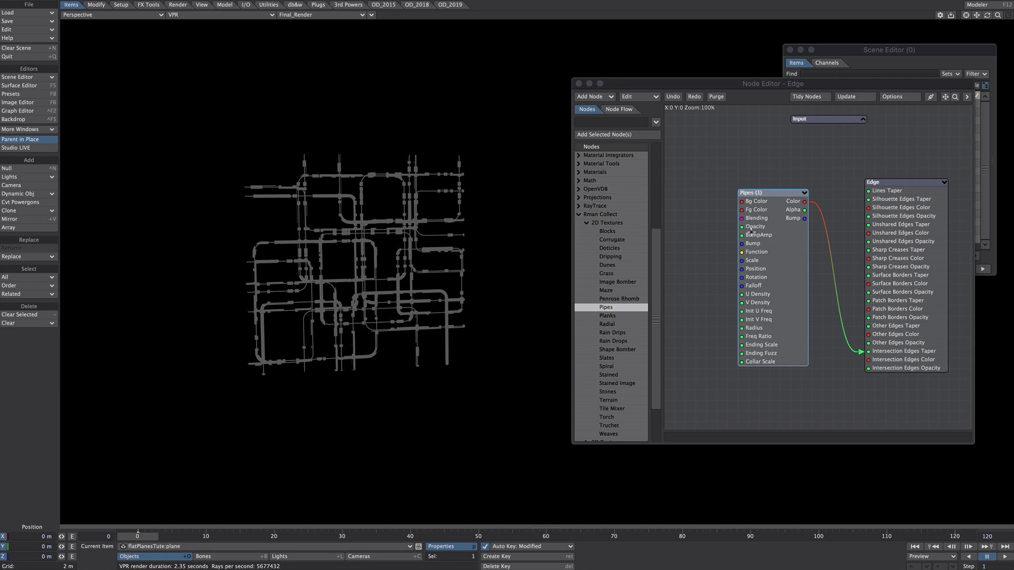
{"action": "left_click", "coordinate": [767, 258]}
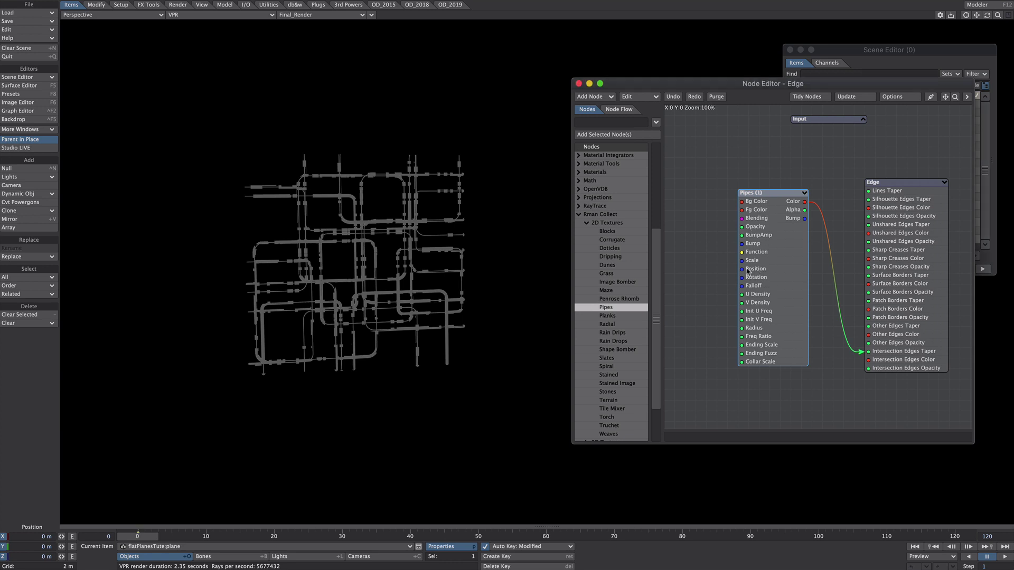
{"action": "left_click", "coordinate": [578, 84]}
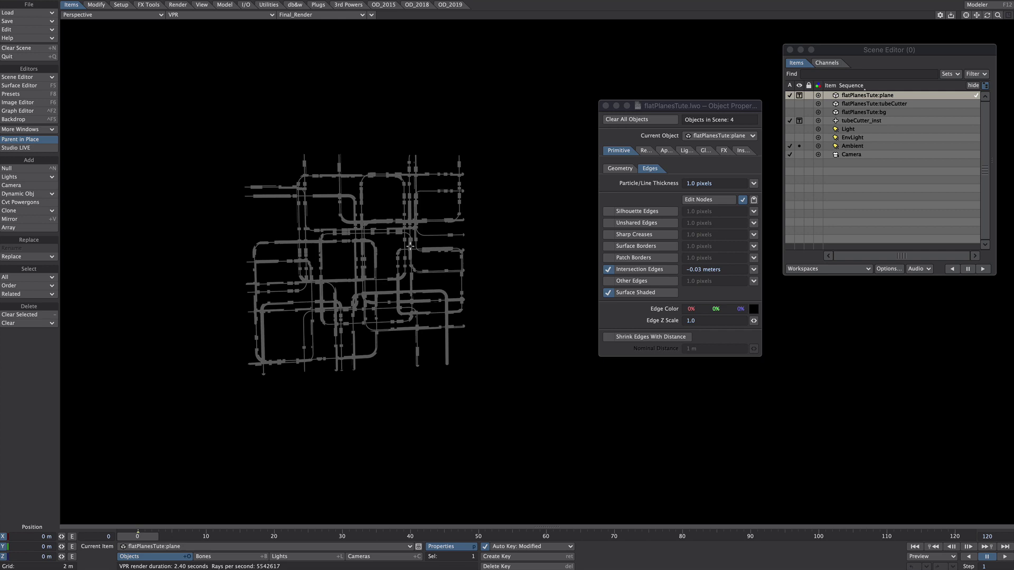
{"action": "key", "text": "F5"}
{"action": "left_click_drag", "start_coordinate": [370, 142], "coordinate": [817, 33]}
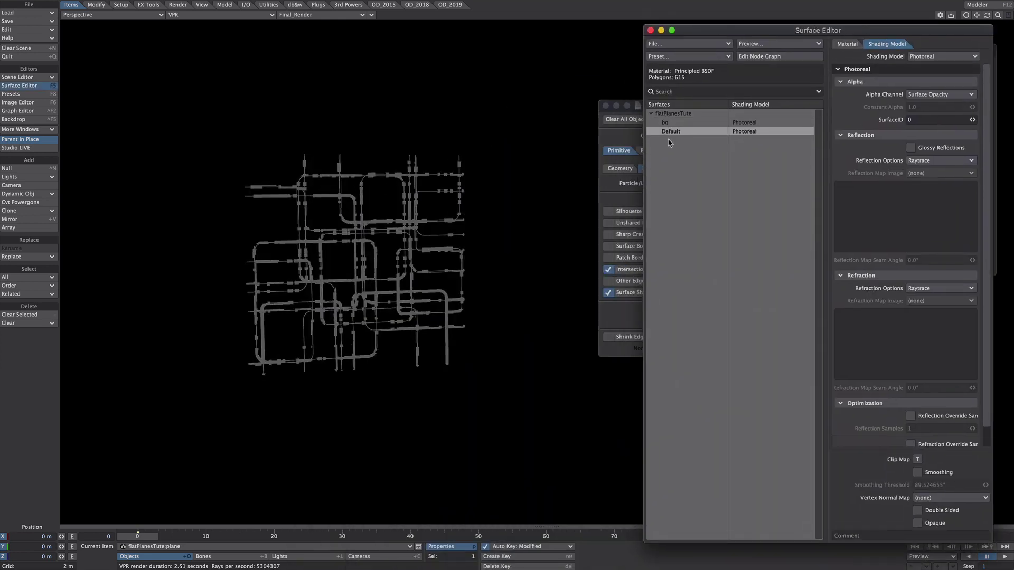
{"action": "left_click", "coordinate": [770, 56]}
{"action": "left_click_drag", "start_coordinate": [879, 262], "coordinate": [899, 262]}
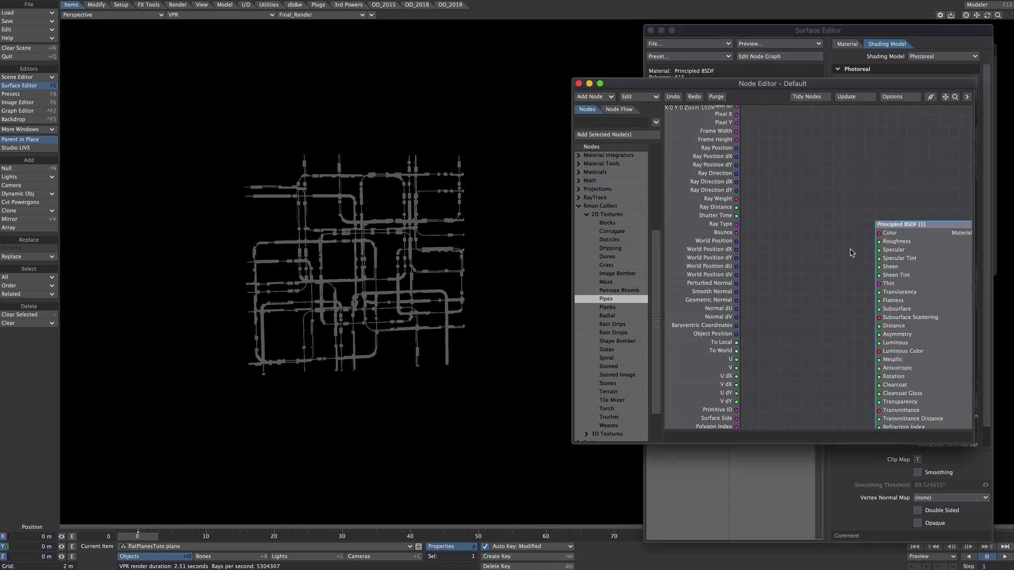
{"action": "key", "text": "super+v"}
{"action": "left_click_drag", "start_coordinate": [817, 203], "coordinate": [891, 232]}
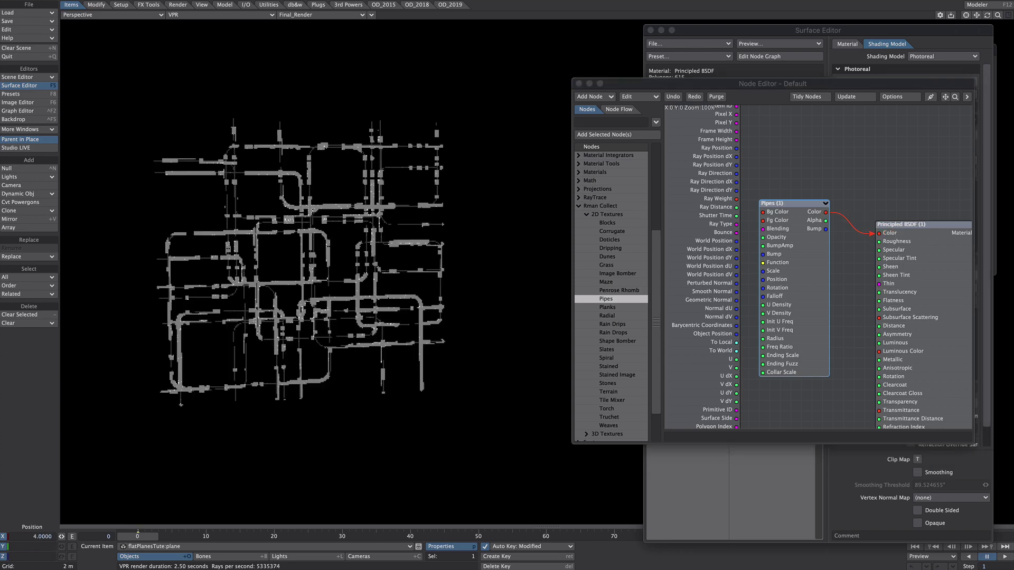
Set the background color of the surface's Pipes node to magenta with RGB 191, 0, 143
{"action": "double_click", "coordinate": [790, 229]}
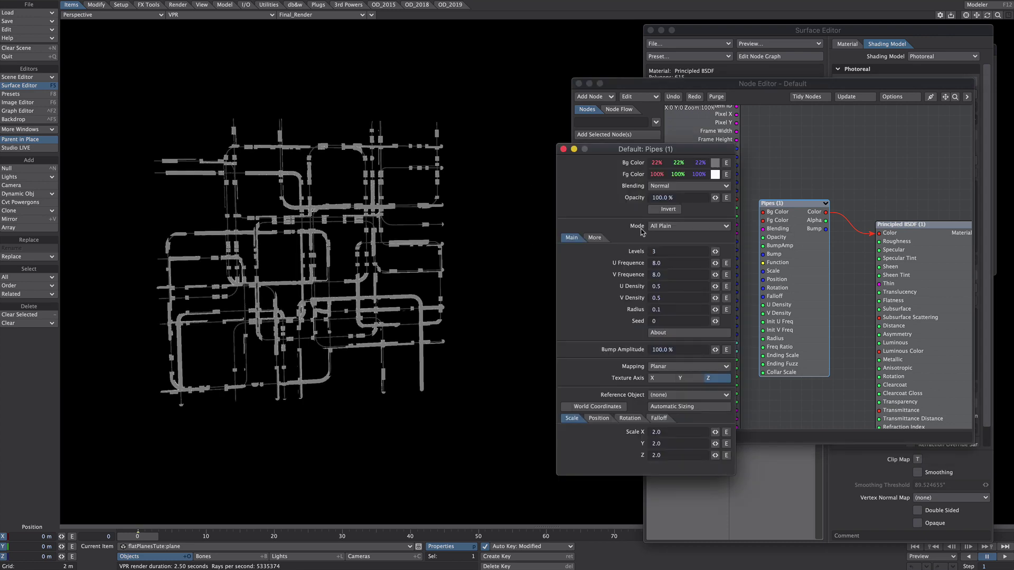
{"action": "left_click", "coordinate": [715, 163]}
{"action": "left_click", "coordinate": [722, 352]}
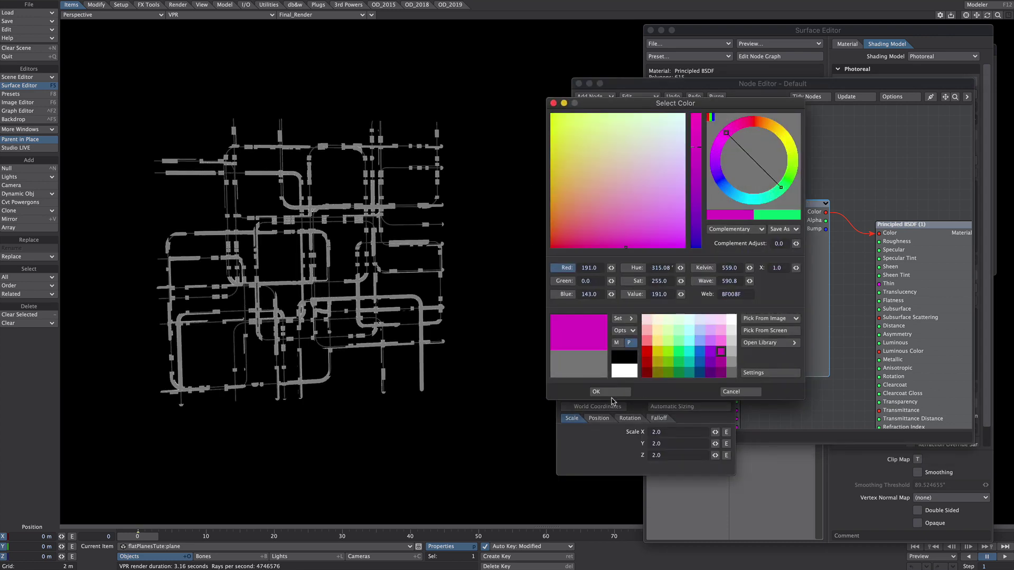
{"action": "left_click", "coordinate": [610, 392]}
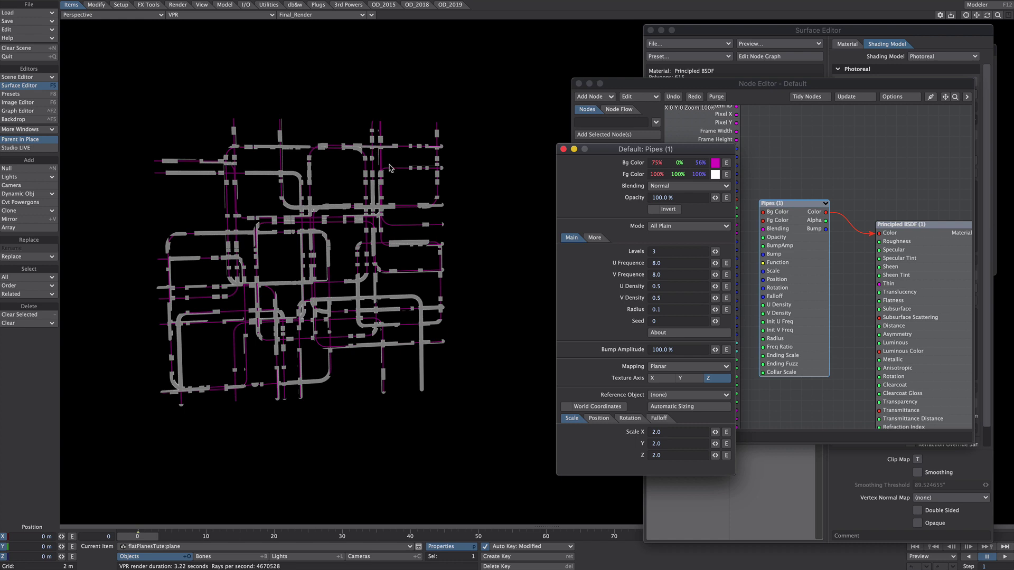
Set the scale of the surface's Pipes node to 1.5 on X, Y and Z
{"action": "left_click_drag", "start_coordinate": [667, 432], "coordinate": [628, 435]}
{"action": "type", "text": "1.5"}
{"action": "key", "text": "Tab"}
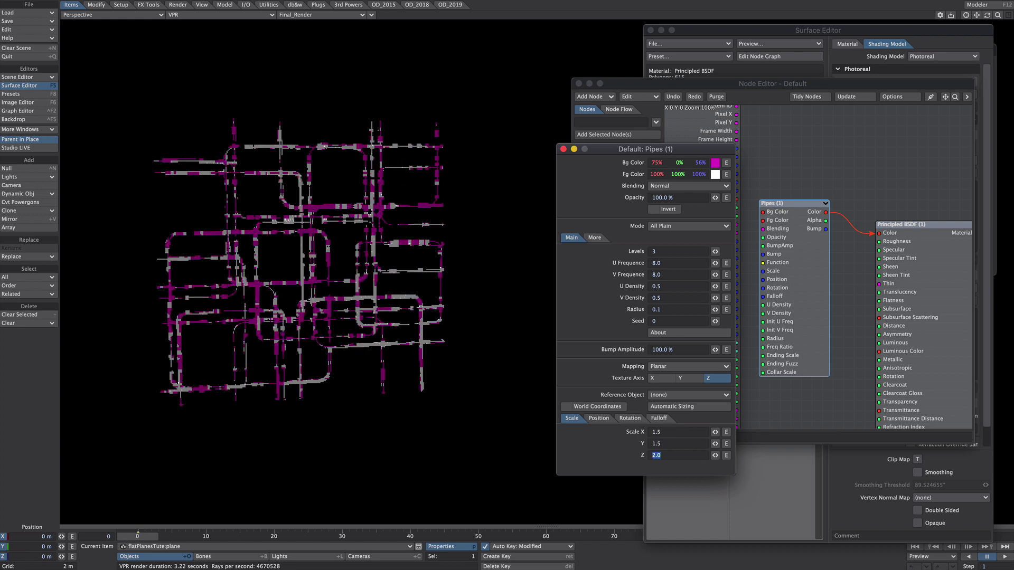
{"action": "type", "text": "1.5"}
{"action": "key", "text": "Return"}
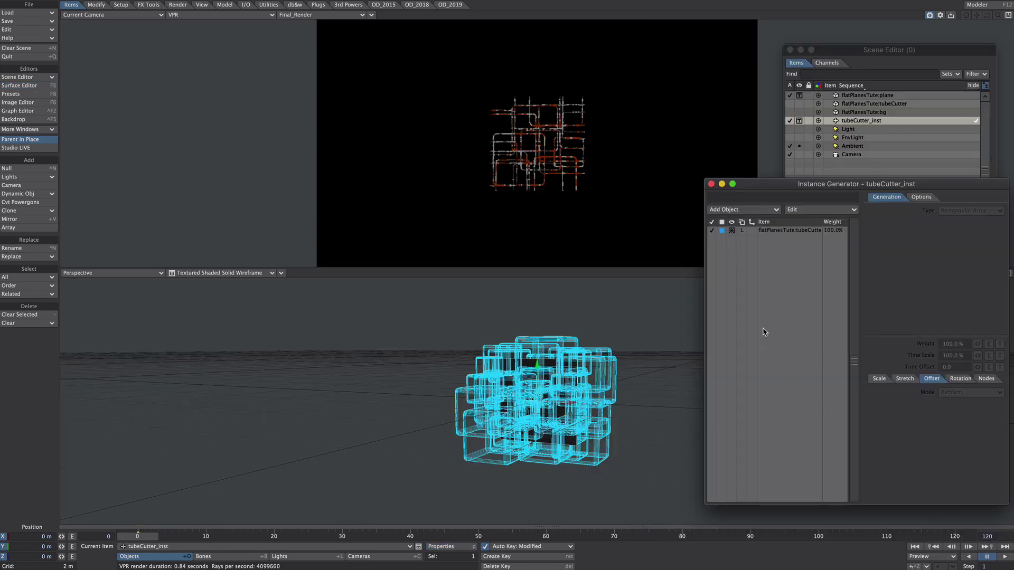
Display the tubeCutter_inst instances as points and use 8 Y instances with spacing of X 391 mm, Y 232 mm and Z 981 mm
{"action": "left_click", "coordinate": [734, 231]}
{"action": "left_click", "coordinate": [732, 231]}
{"action": "left_click", "coordinate": [728, 220]}
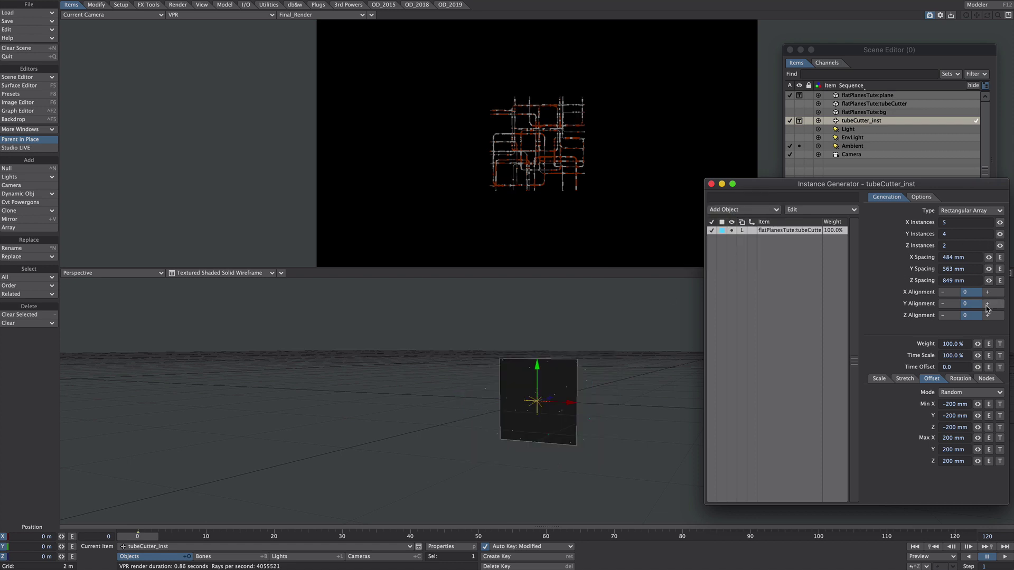
{"action": "left_click_drag", "start_coordinate": [989, 257], "coordinate": [941, 258]}
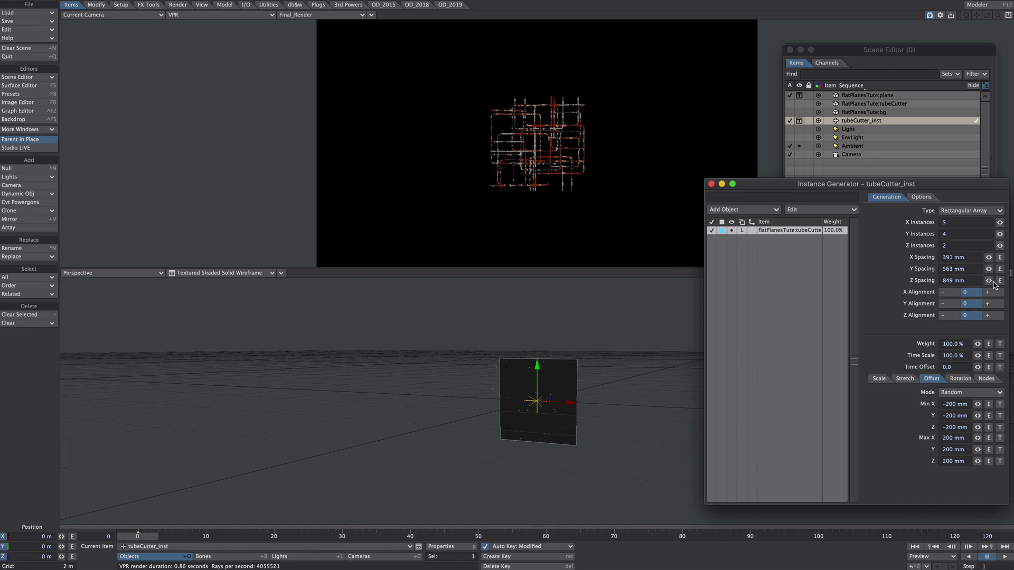
{"action": "left_click_drag", "start_coordinate": [989, 281], "coordinate": [1010, 273]}
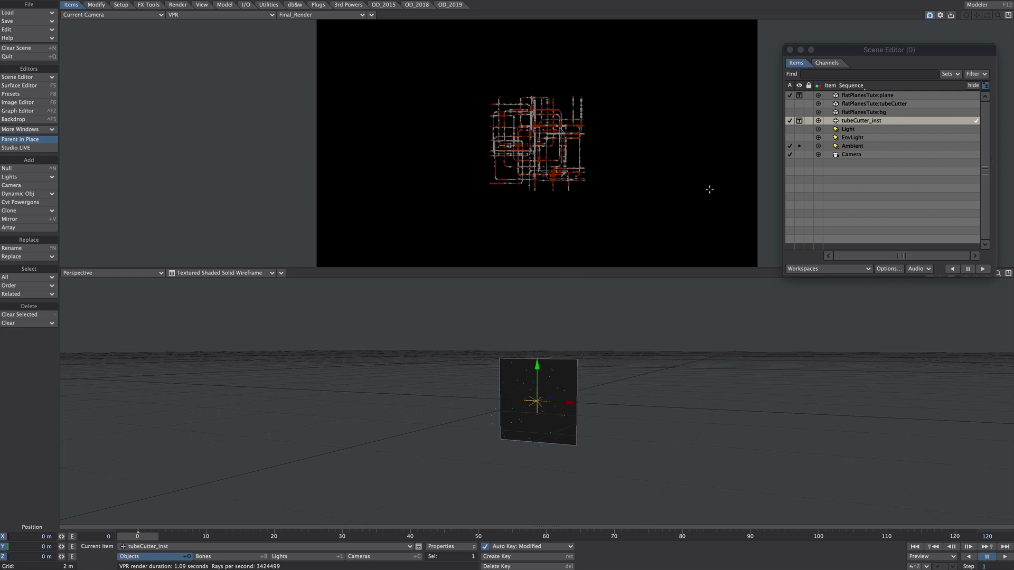
Clone flatPlanesTute:plane, move the clone along X beside the original and stretch it to less than half its height
{"action": "left_click", "coordinate": [867, 95]}
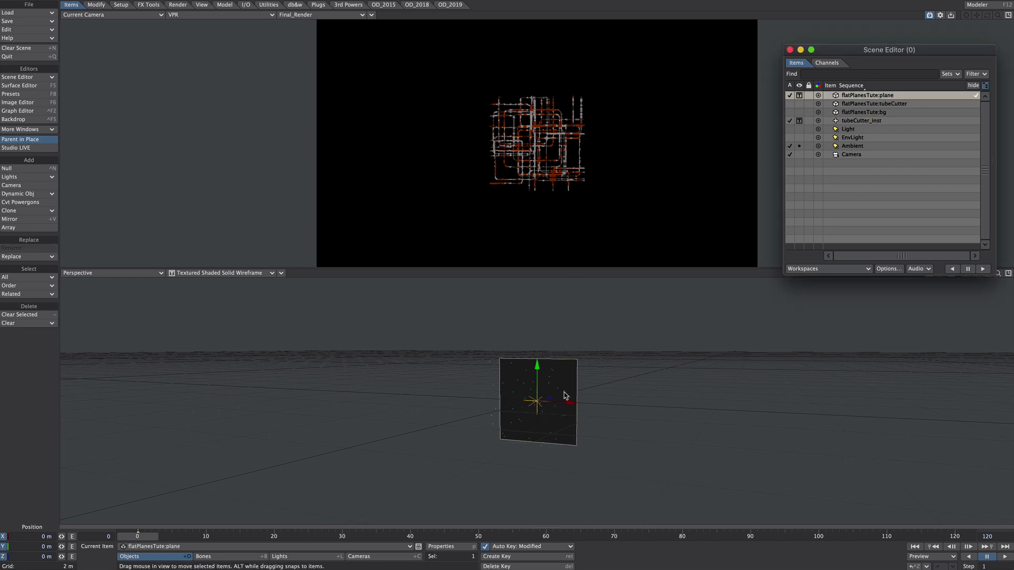
{"action": "key", "text": "ctrl+c"}
{"action": "left_click_drag", "start_coordinate": [570, 402], "coordinate": [638, 403]}
{"action": "key", "text": "h"}
{"action": "left_click_drag", "start_coordinate": [601, 366], "coordinate": [601, 393]}
Increase the instance count of tubeCutter_inst's rectangular array so it extends across both planes
{"action": "left_click", "coordinate": [871, 121]}
{"action": "key", "text": "p"}
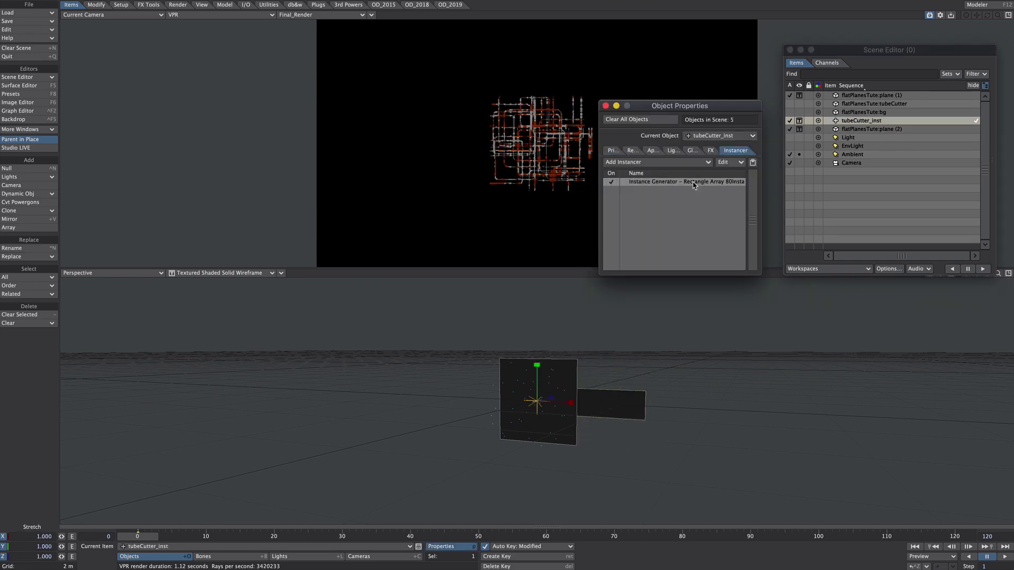
{"action": "double_click", "coordinate": [694, 184]}
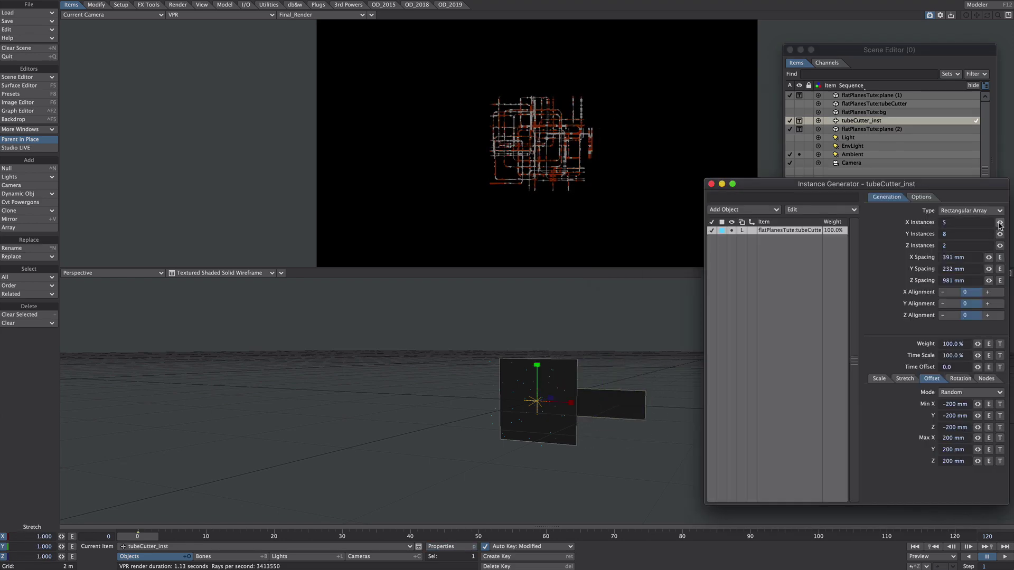
{"action": "mouse_move", "coordinate": [998, 222]}
{"action": "left_mouse_down"}
{"action": "mouse_move", "coordinate": [1008, 223]}
{"action": "mouse_move", "coordinate": [1008, 236]}
{"action": "left_mouse_up"}
{"action": "left_click", "coordinate": [710, 186]}
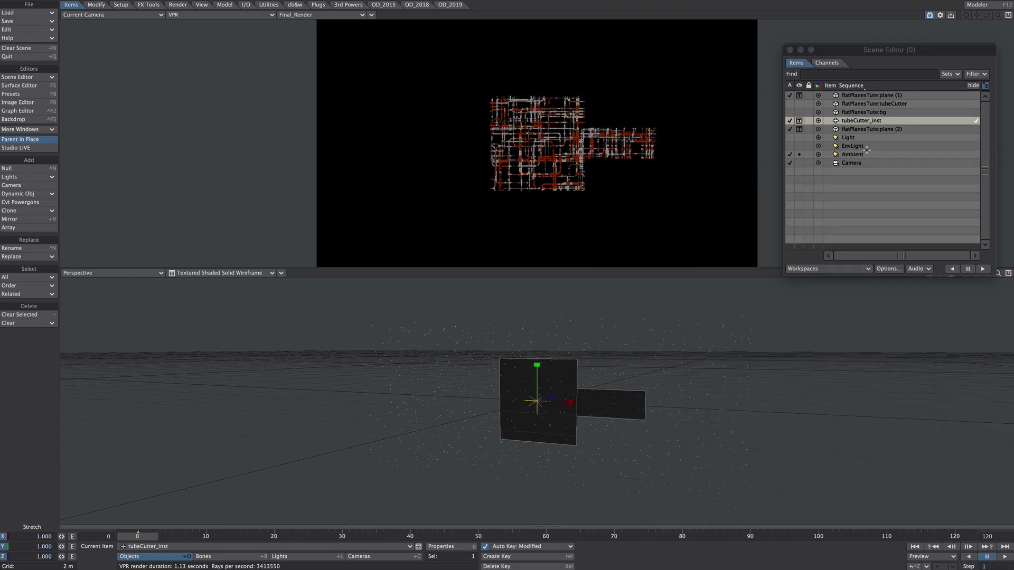
Clone flatPlanesTute:plane (2), move the clone to the opposite side of the original plane and stretch it to about 0.076 in X and 1.054 in Y
{"action": "left_click", "coordinate": [867, 128]}
{"action": "key", "text": "ctrl+c"}
{"action": "key", "text": "t"}
{"action": "left_click_drag", "start_coordinate": [636, 403], "coordinate": [481, 368]}
{"action": "key", "text": "h"}
{"action": "left_click_drag", "start_coordinate": [481, 331], "coordinate": [481, 307]}
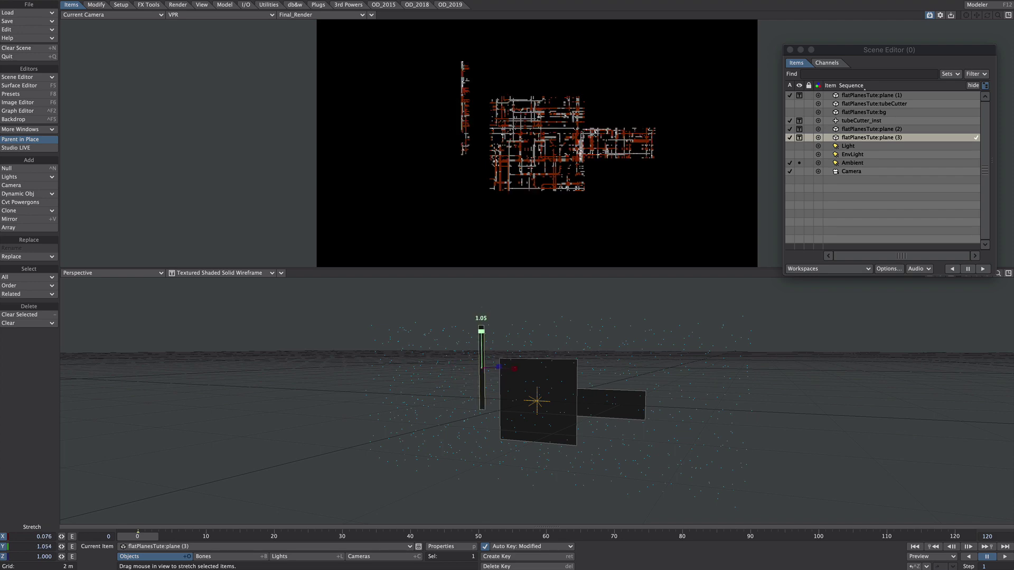